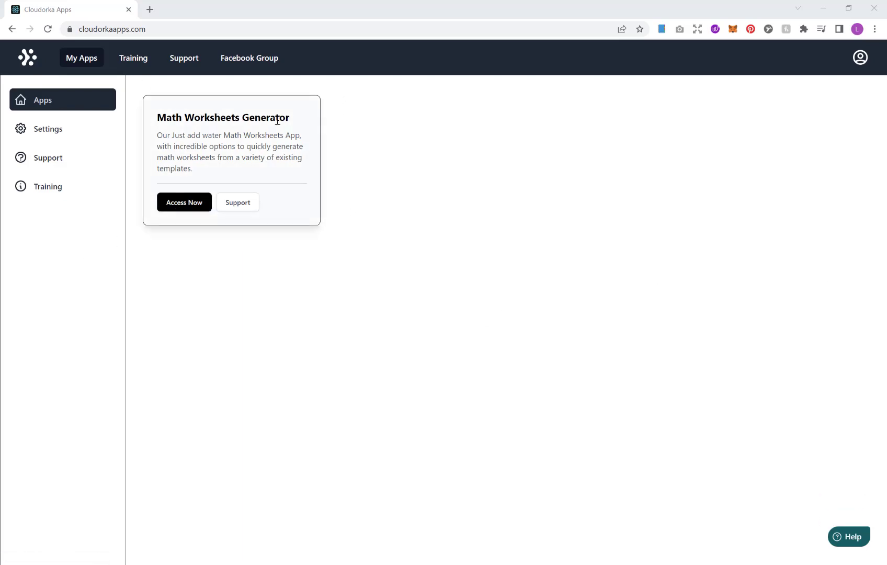
left_click(186, 209)
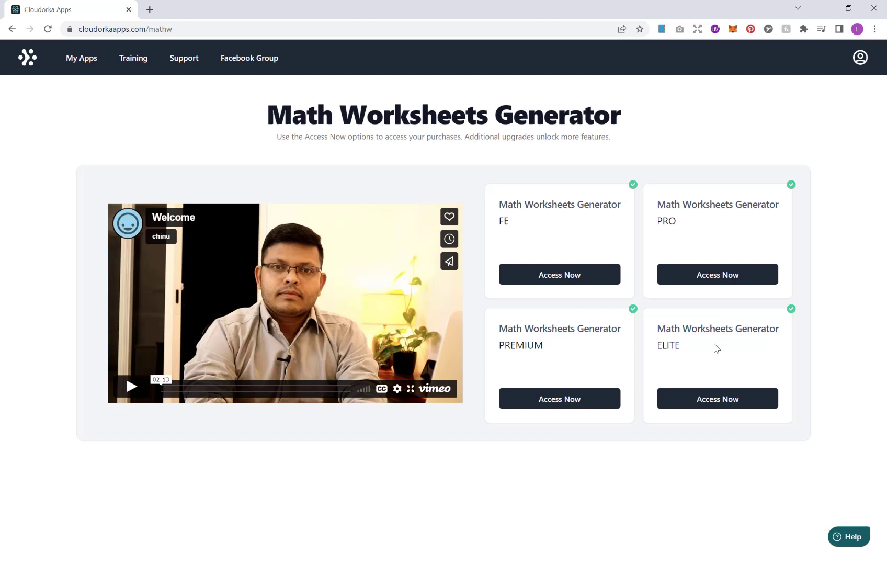
Create an ELITE collection named 'Testing 2' and open it in the editor
left_click(723, 403)
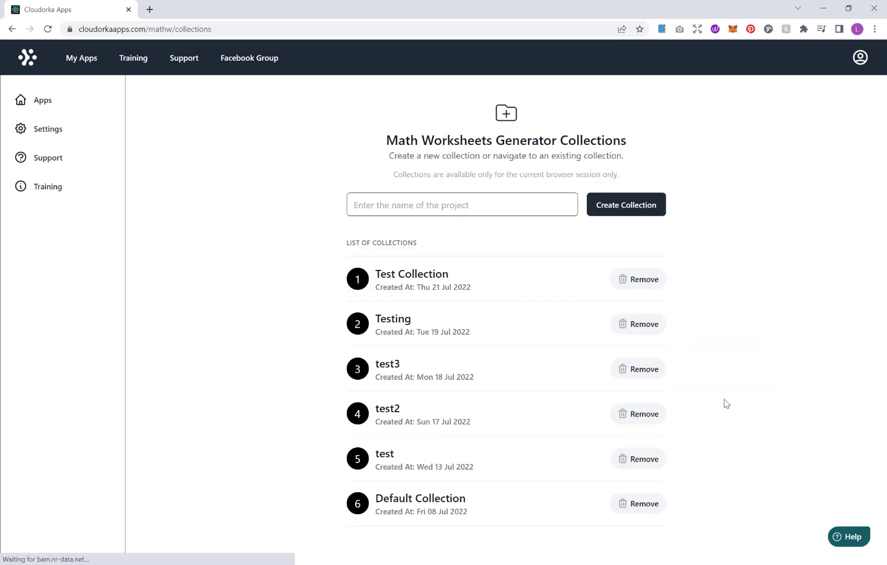
left_click(433, 201)
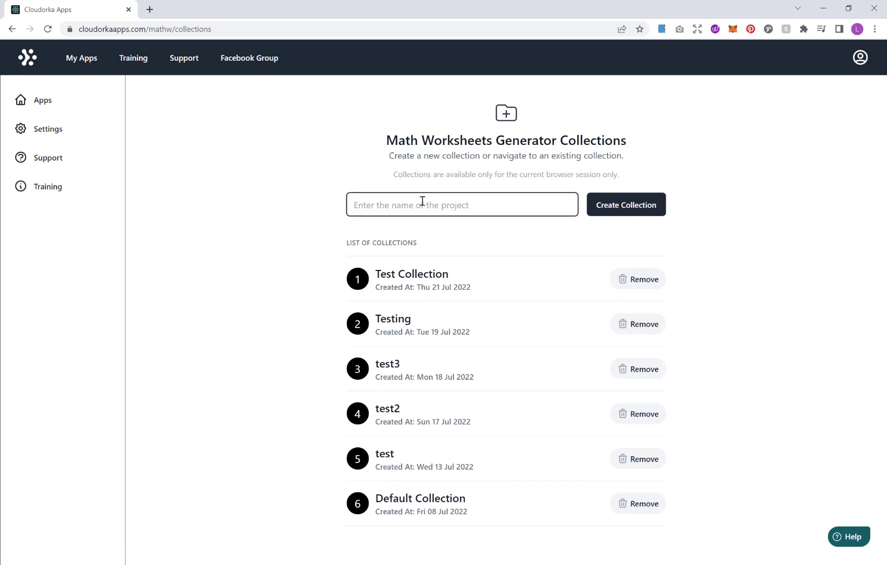
type("Testing 2")
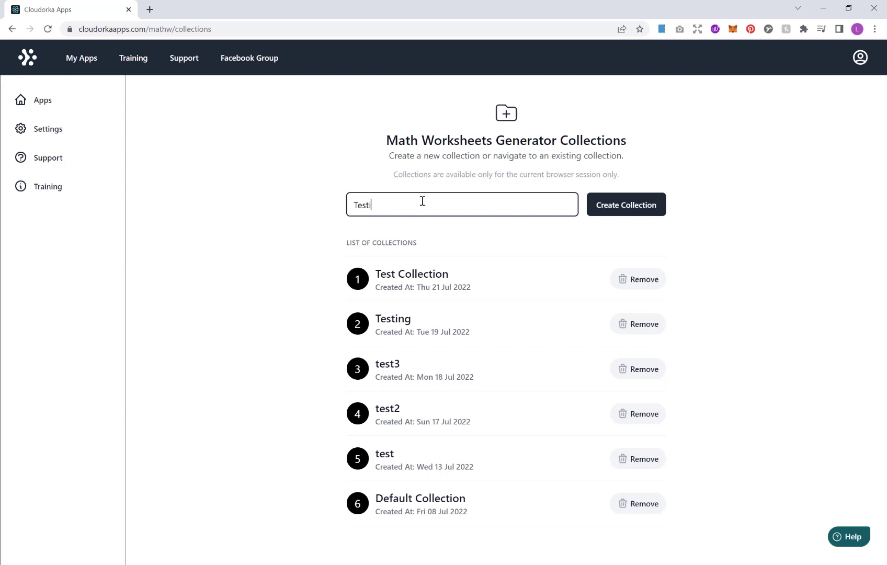
left_click(644, 204)
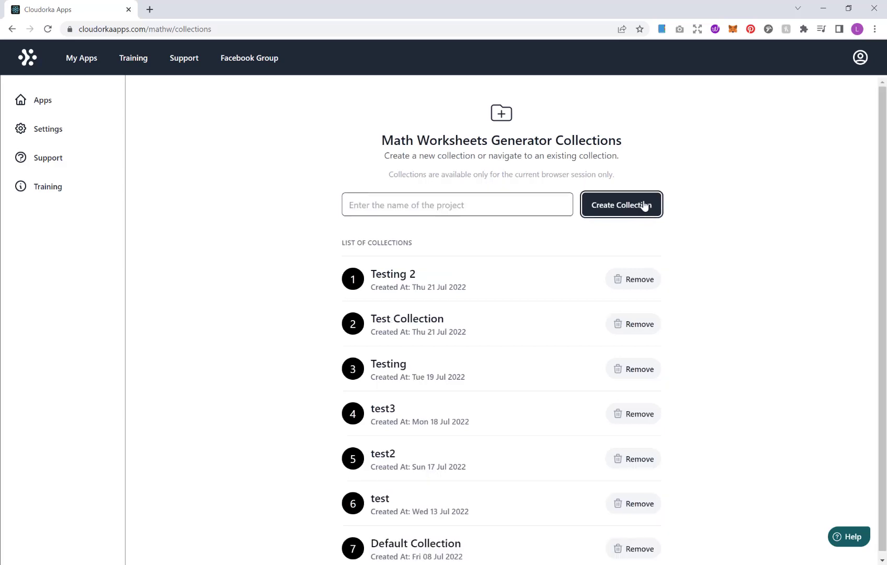
left_click(398, 281)
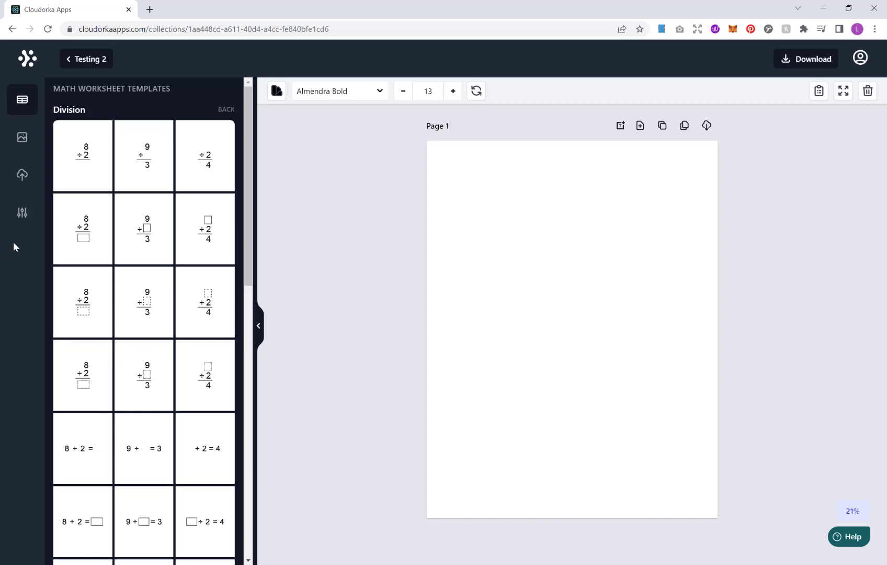
In page settings, apply the 8.27" x 11.69" page trim
left_click(22, 213)
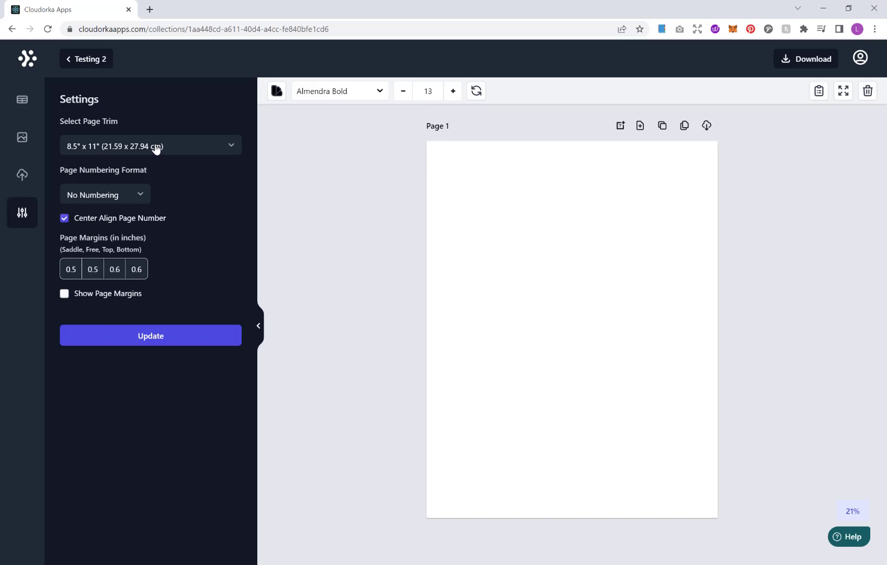
left_click(155, 148)
scroll(218, 214, "up", 1)
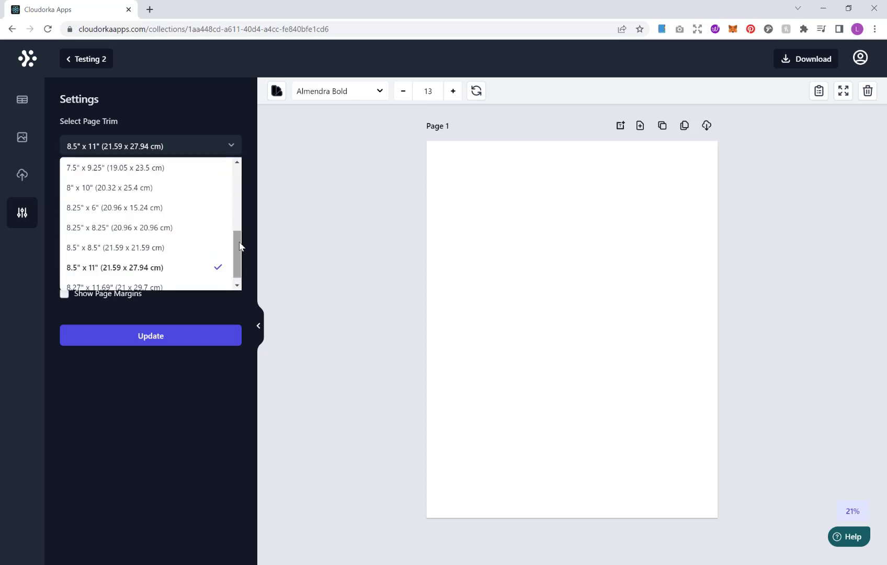
scroll(238, 224, "up", 1)
left_click_drag(238, 224, 233, 161)
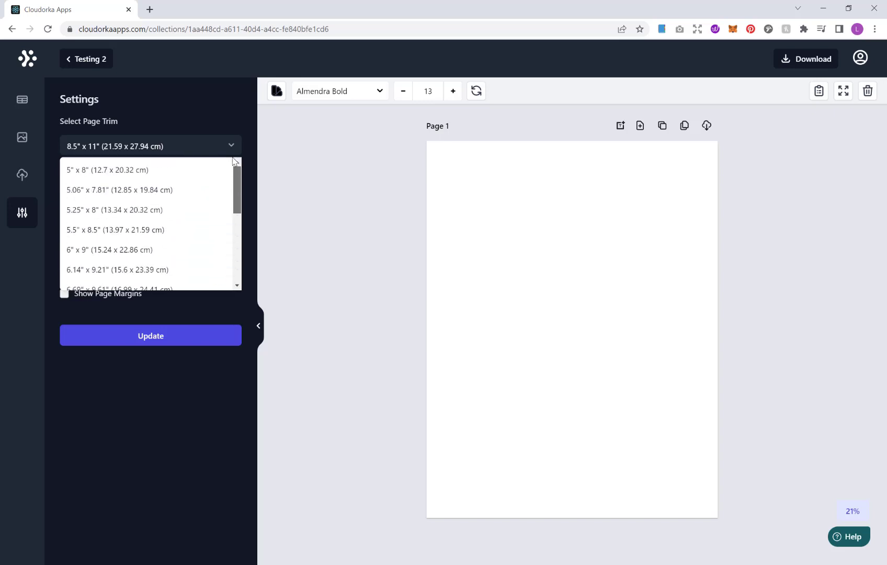
scroll(222, 246, "down", 5)
left_click(178, 280)
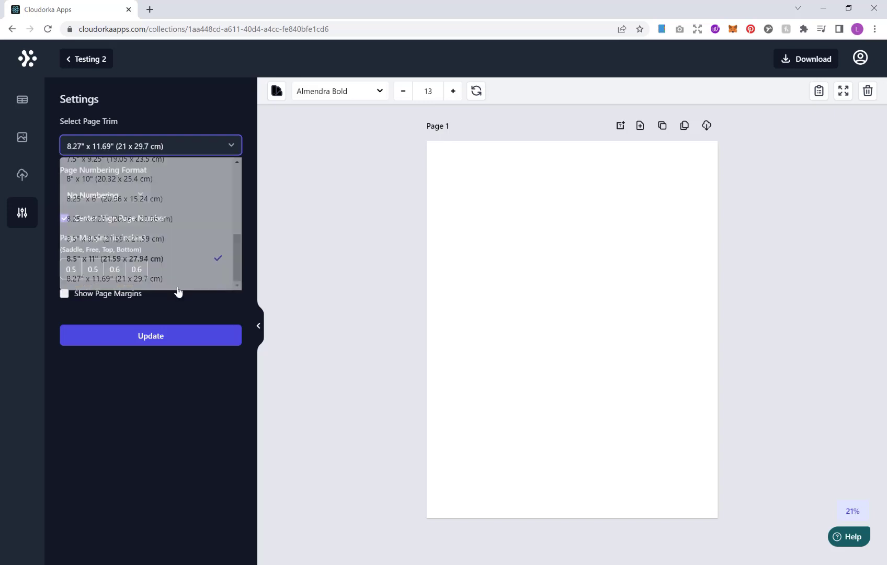
left_click(180, 339)
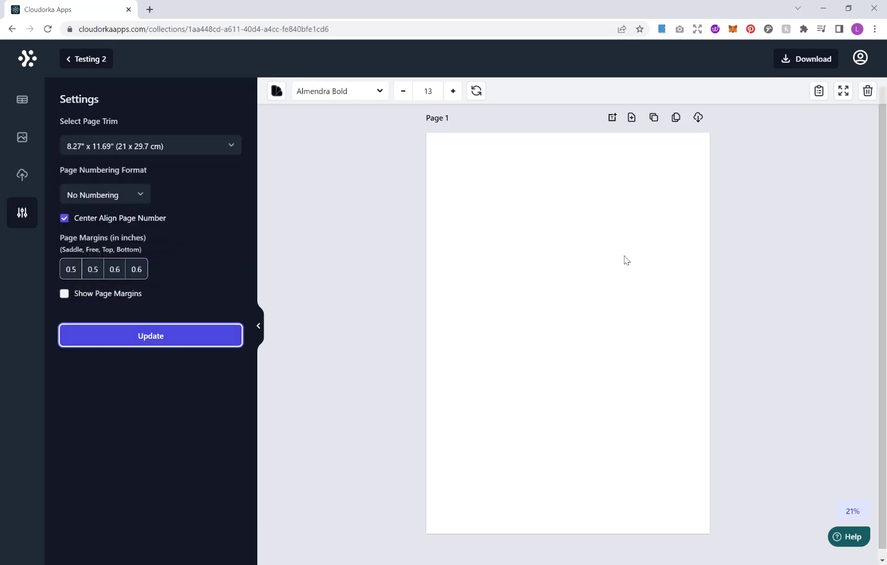
Apply the 8.25" x 6" landscape trim, then reselect the 8.5" x 11" trim
left_click(168, 148)
left_click(133, 208)
left_click(156, 337)
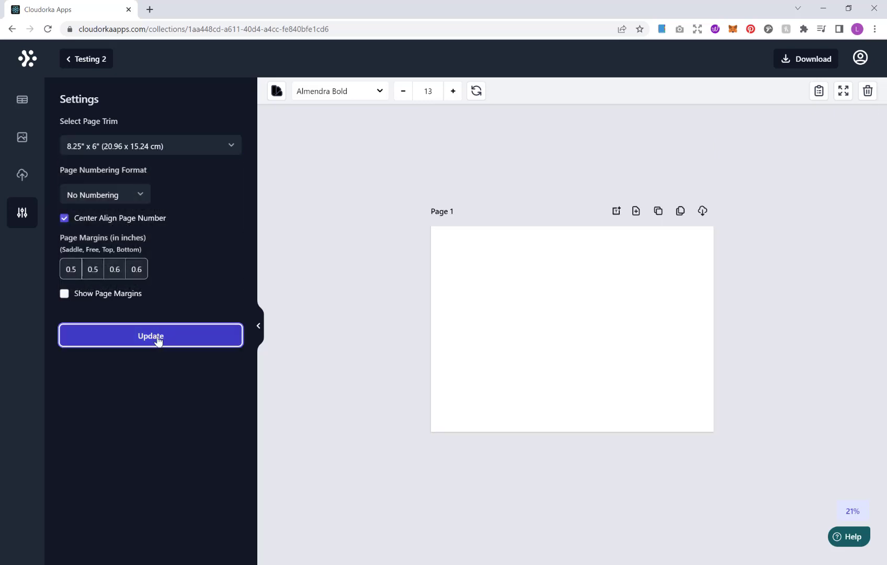
left_click(139, 144)
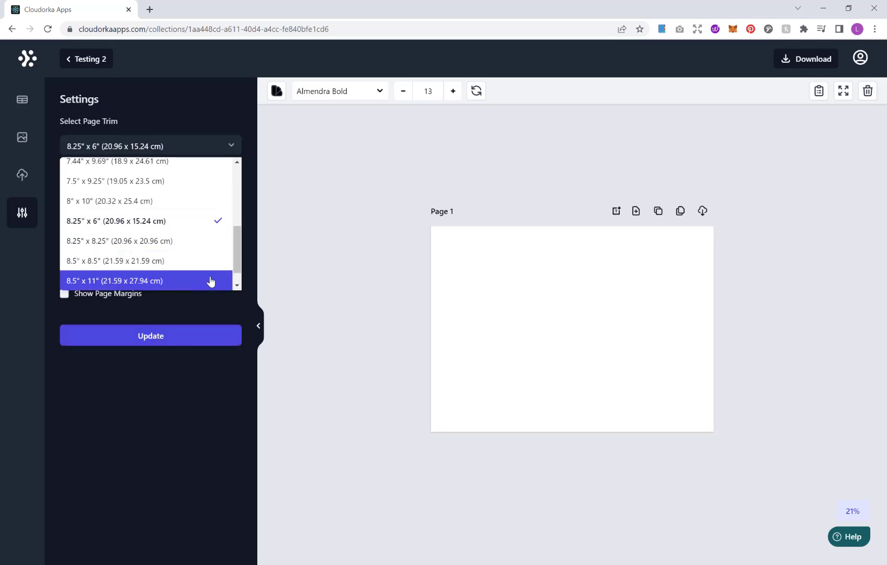
left_click(144, 285)
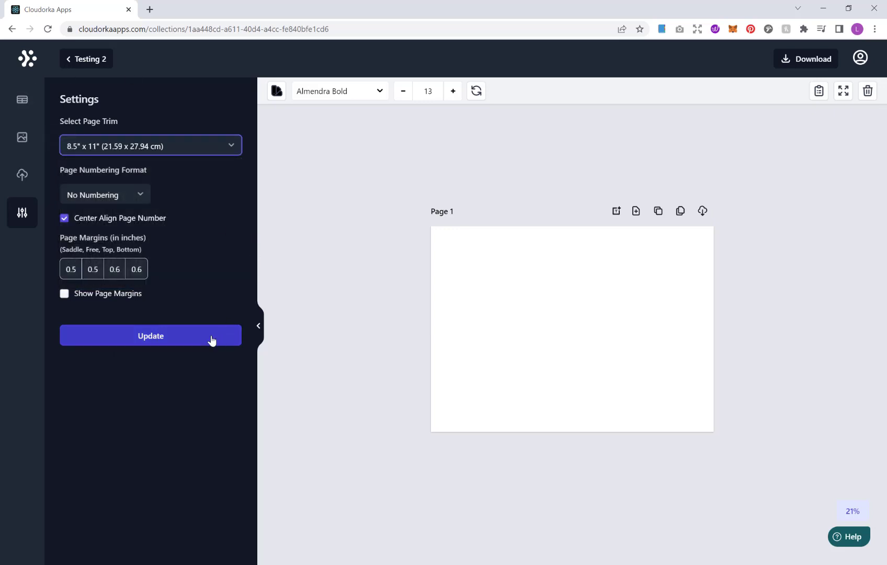
Apply the Page 1 numbering format, then try Page 1 of 100
left_click(141, 197)
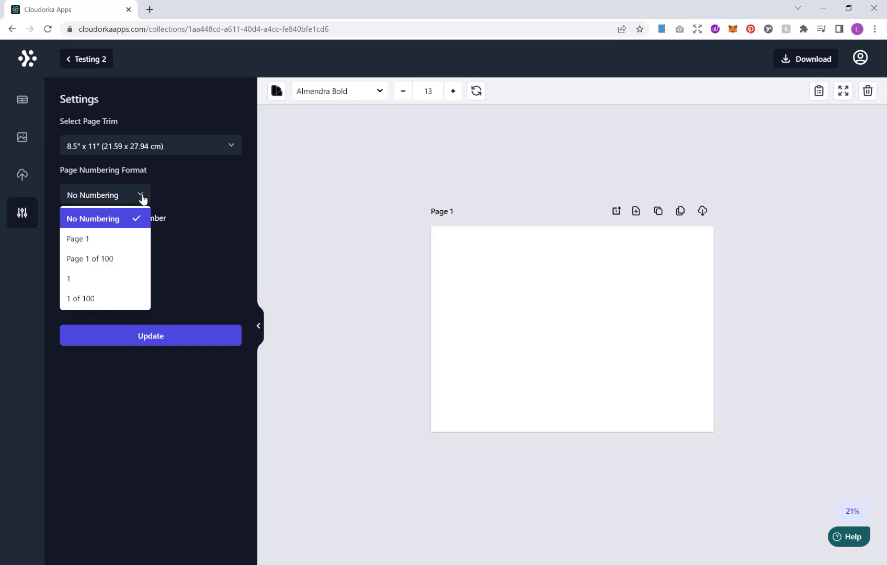
left_click(110, 239)
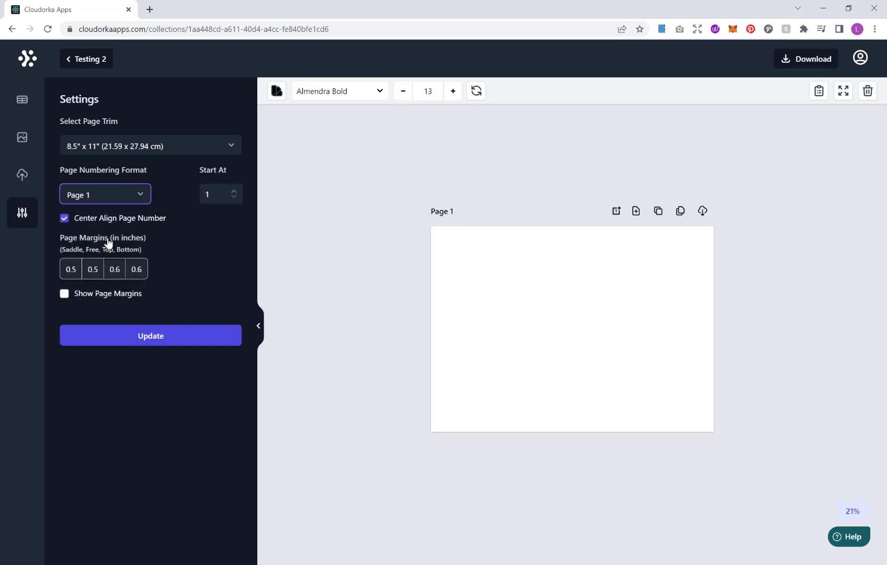
left_click(163, 343)
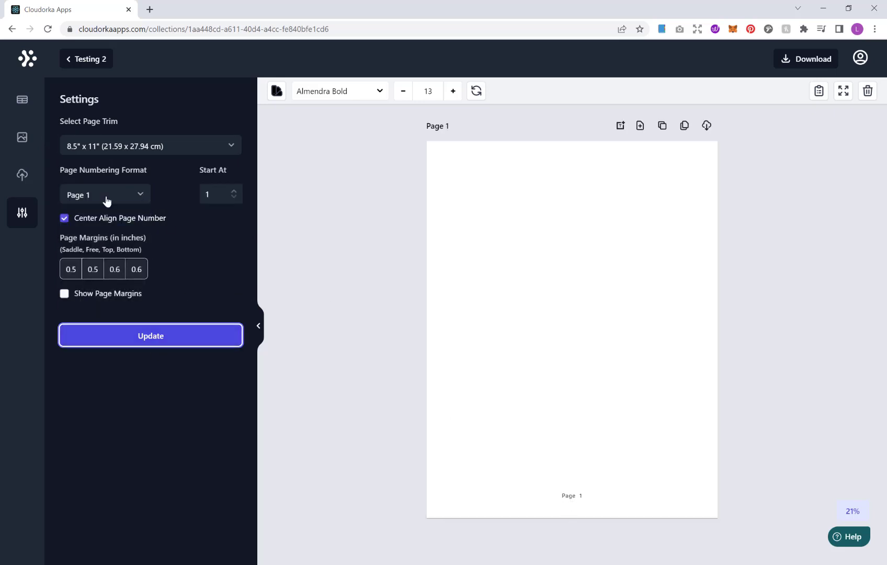
left_click(132, 195)
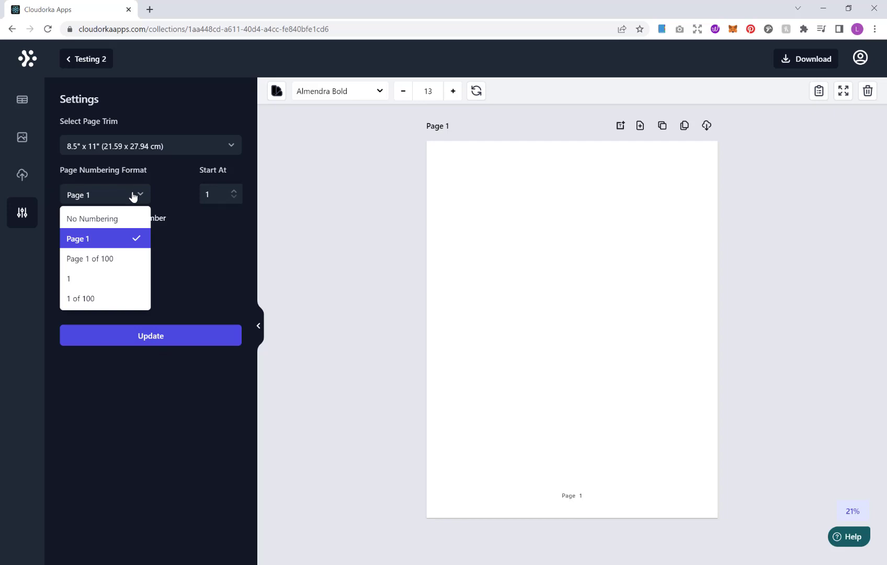
left_click(122, 262)
left_click(160, 346)
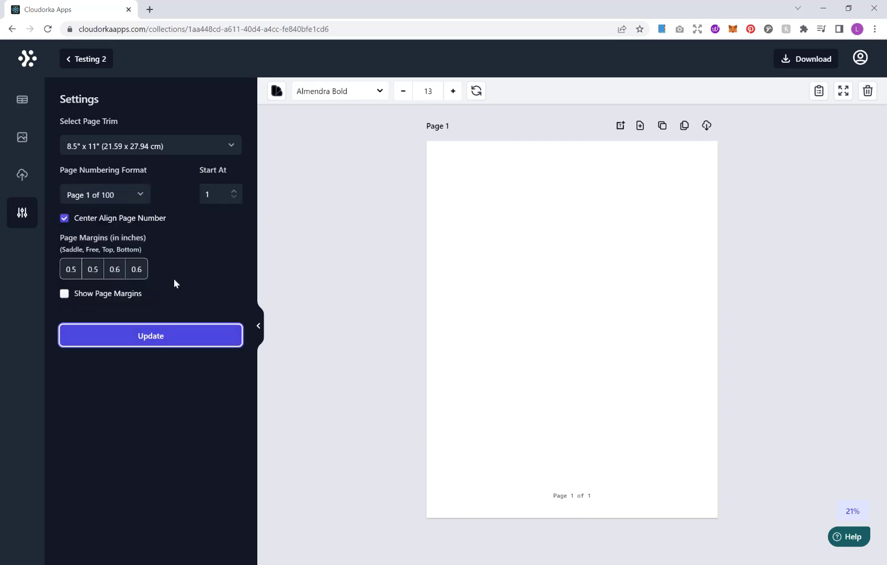
Switch the page numbering back to the Page 1 format and apply it
left_click(80, 194)
left_click(73, 237)
left_click(164, 339)
left_click(81, 267)
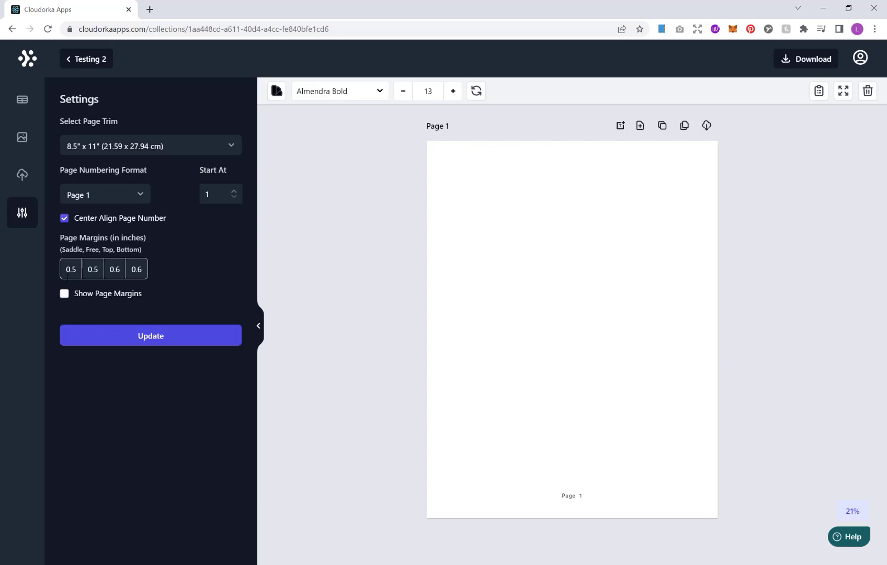
Turn on Show Page Margins and apply it to outline the margins
left_click(123, 295)
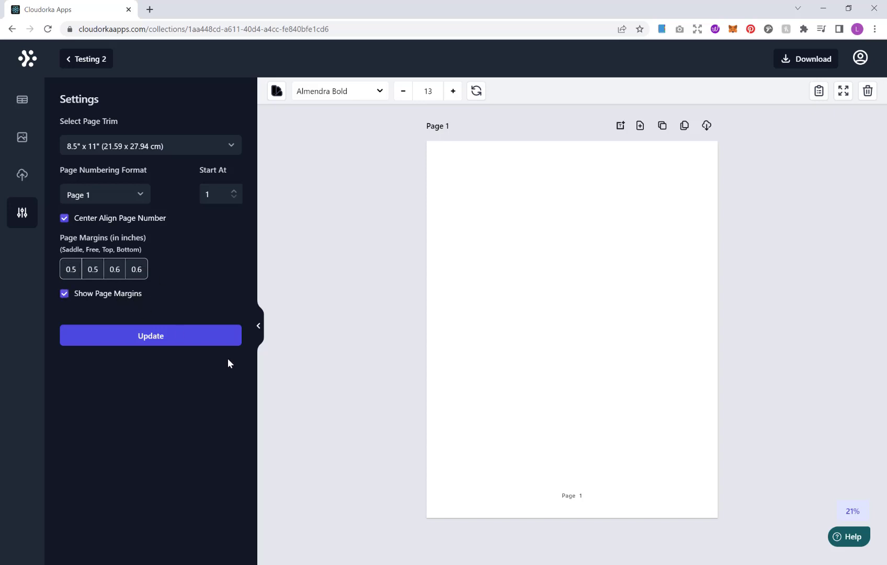
left_click(139, 337)
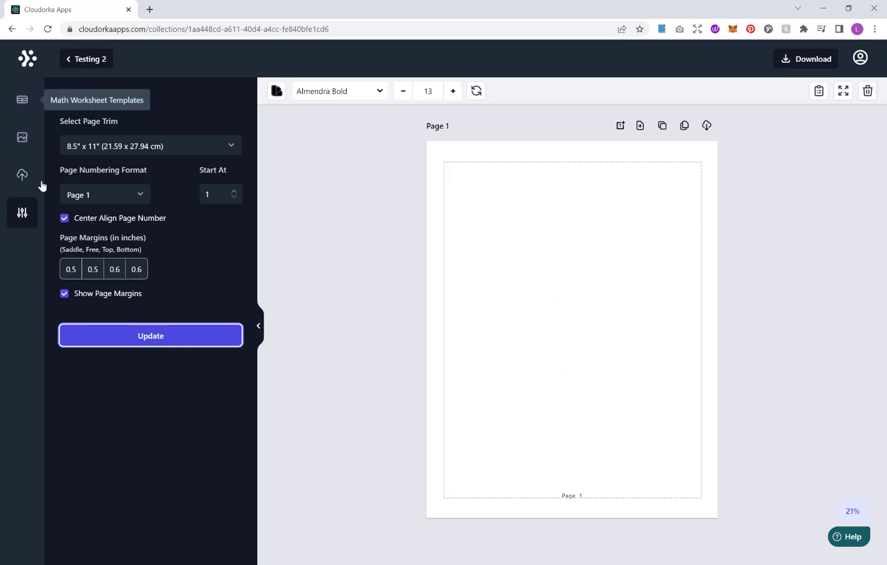
Open the math templates and go back to browse categories from Addition to Percentage
left_click(22, 107)
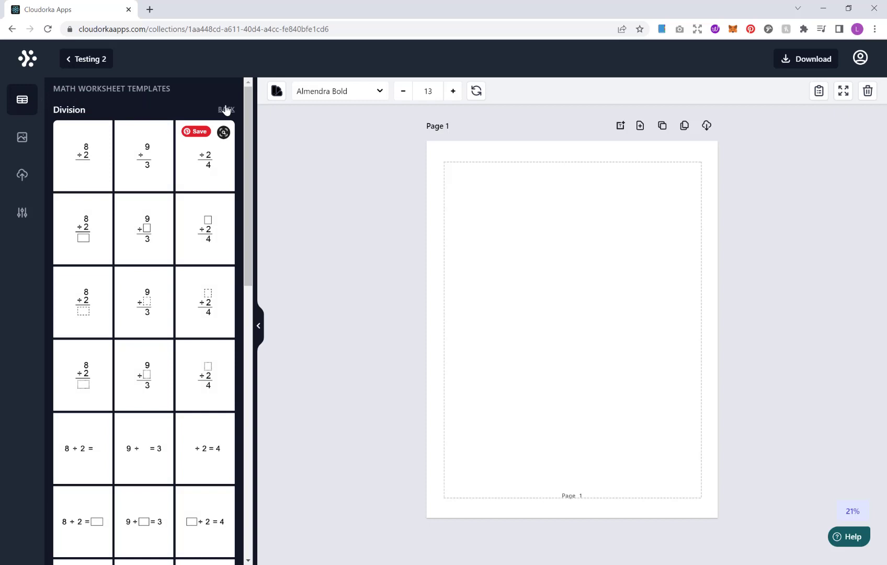
left_click(225, 109)
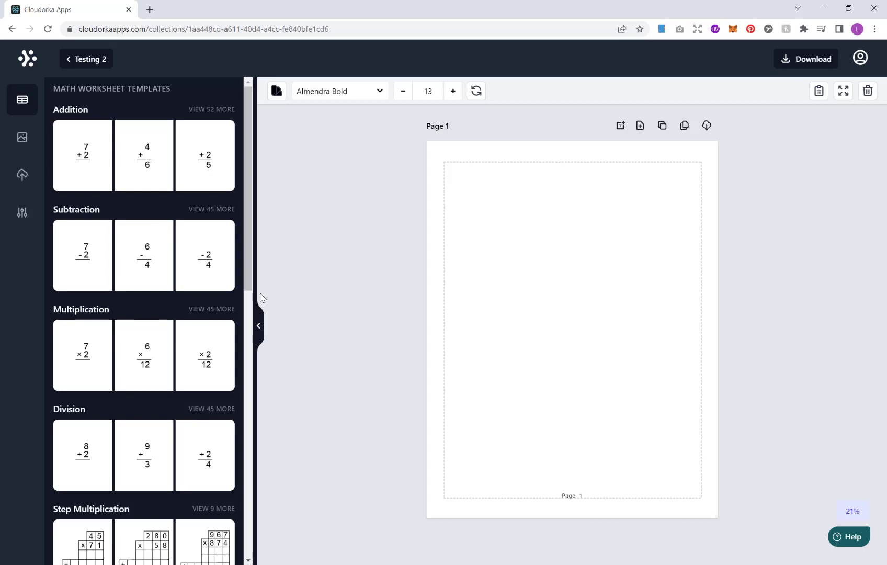
scroll(253, 252, "down", 2)
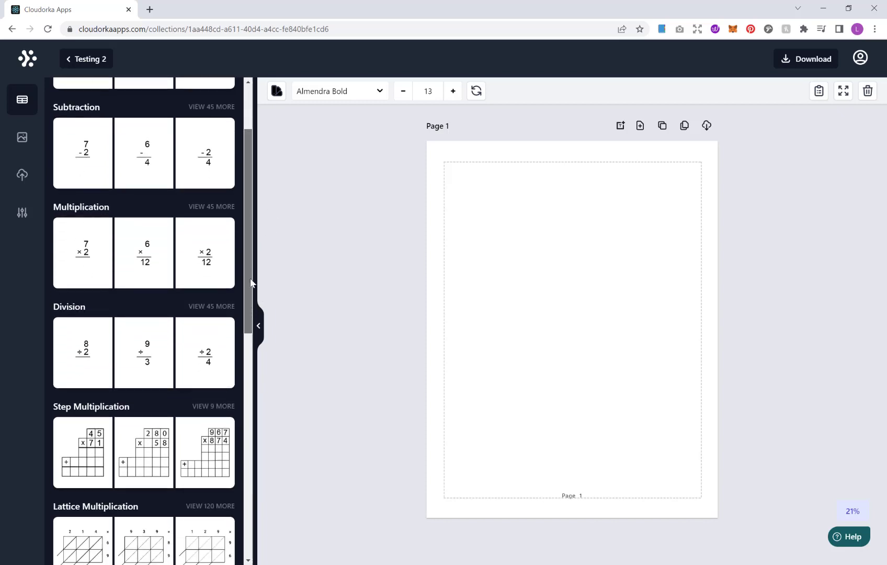
left_click_drag(250, 282, 250, 217)
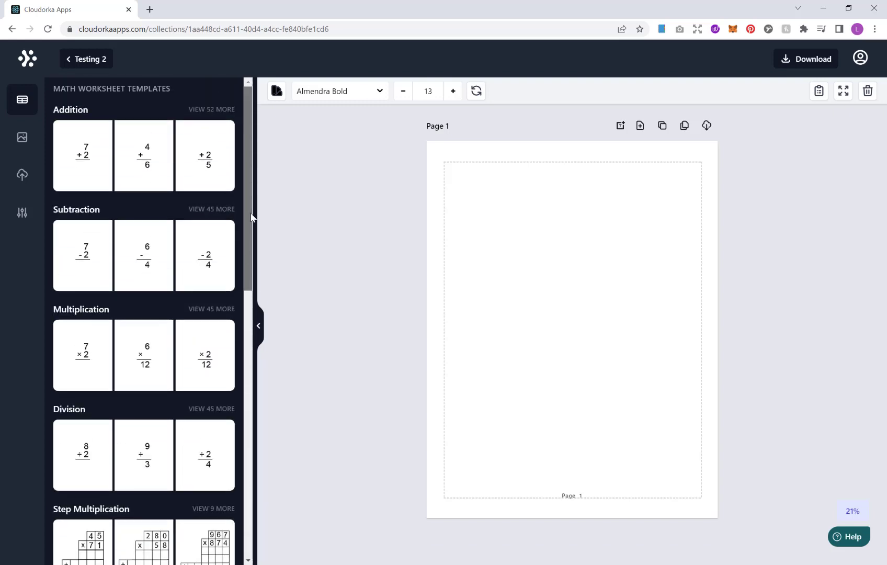
Browse the full Addition template list, then the Subtraction templates
left_click(220, 113)
scroll(247, 115, "down", 2)
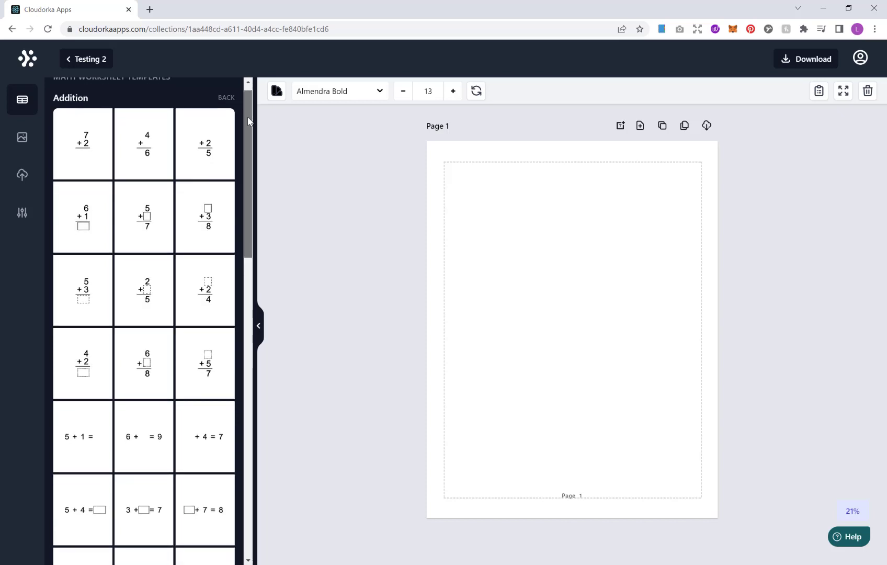
left_click_drag(248, 116, 257, 459)
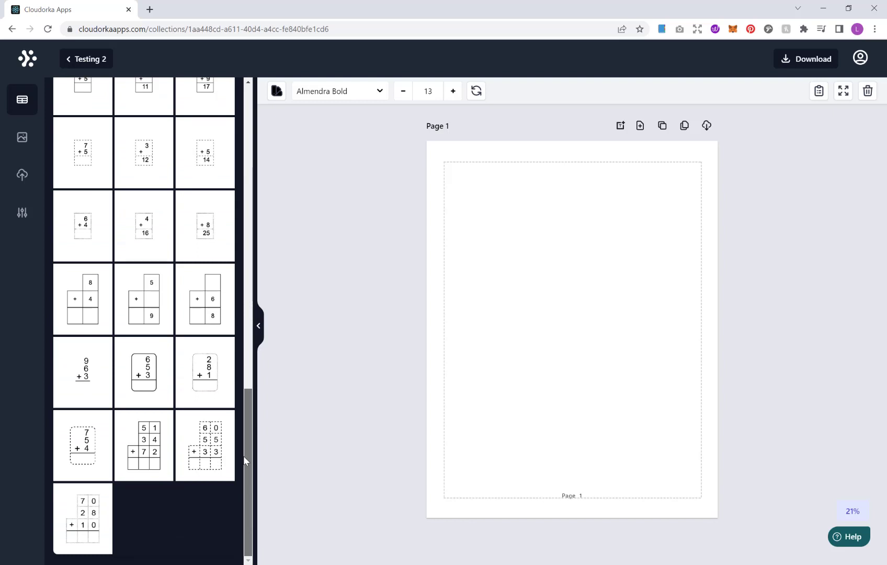
left_click_drag(243, 455, 244, 152)
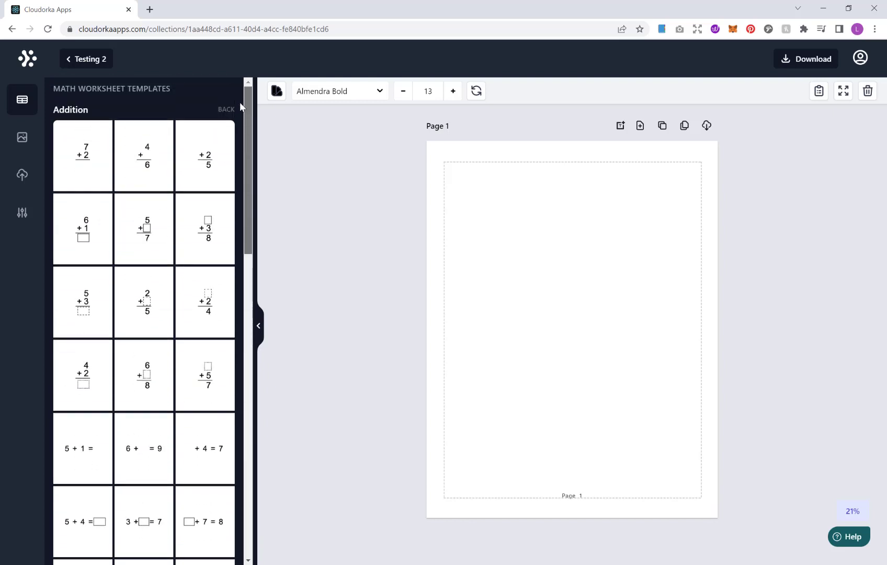
left_click(230, 109)
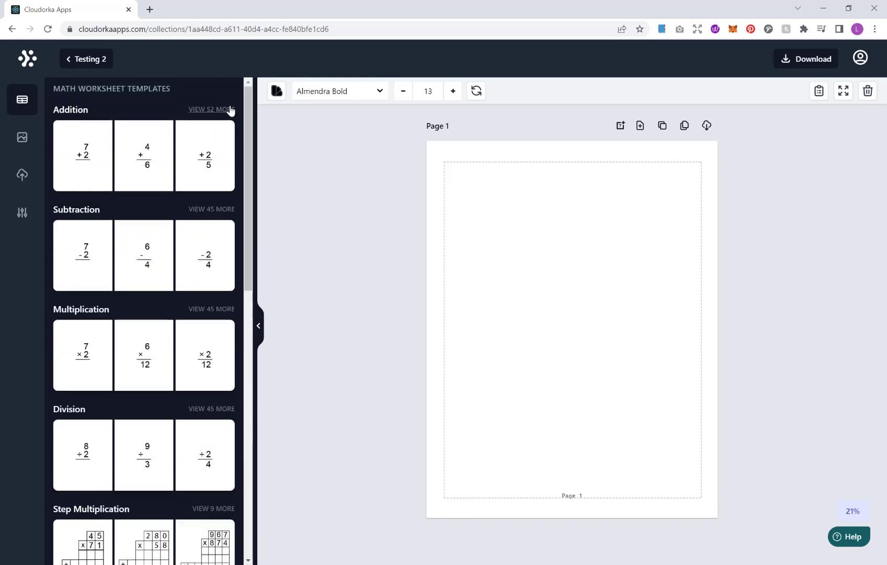
left_click(223, 209)
mouse_move(250, 99)
left_mouse_down()
mouse_move(241, 363)
mouse_move(246, 89)
left_mouse_up()
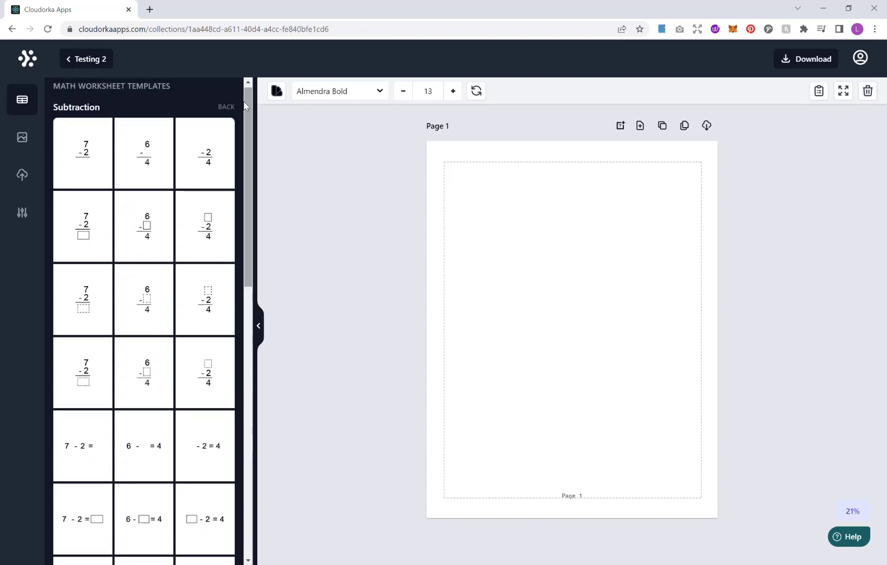
Open all Multiplication templates and scroll to the horizontal fill-in-the-box layouts
left_click(228, 110)
scroll(199, 191, "down", 1)
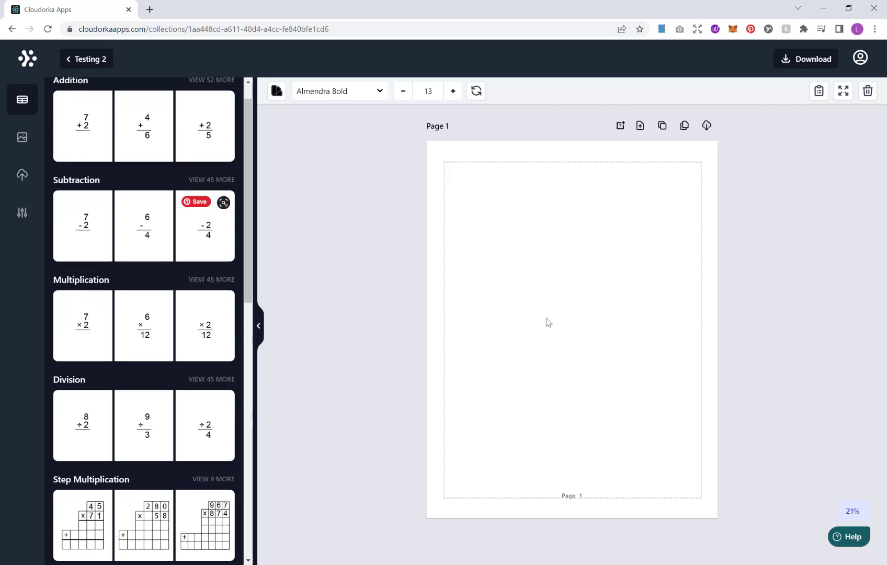
scroll(149, 199, "down", 2)
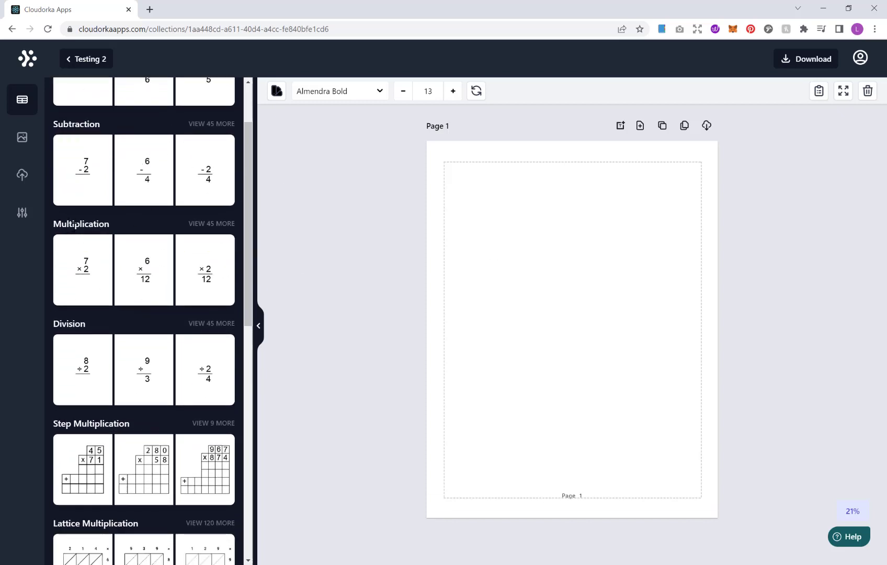
left_click(199, 223)
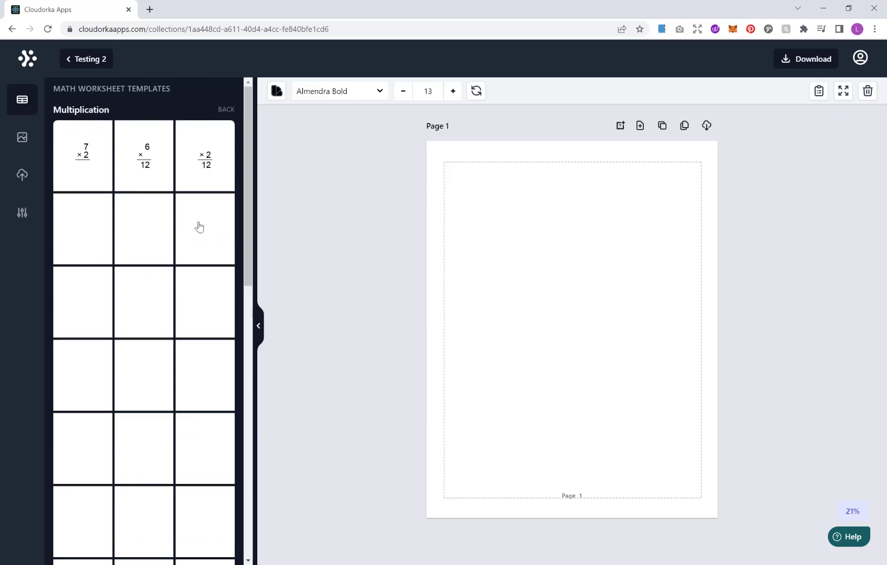
scroll(211, 197, "down", 10)
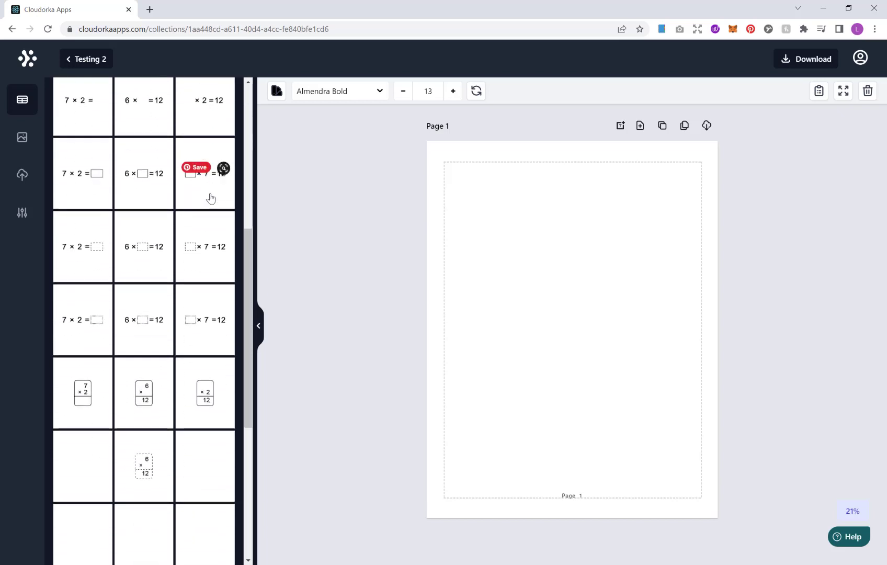
scroll(210, 197, "down", 3)
scroll(211, 197, "up", 5)
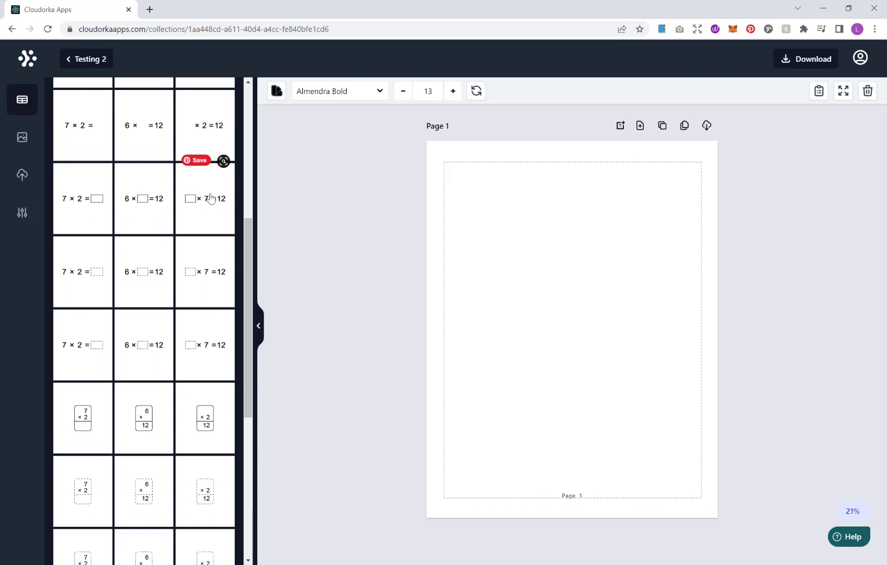
Add the '7 × 2 = □' multiplication template, raise Rows to 14, and regenerate
left_click(85, 356)
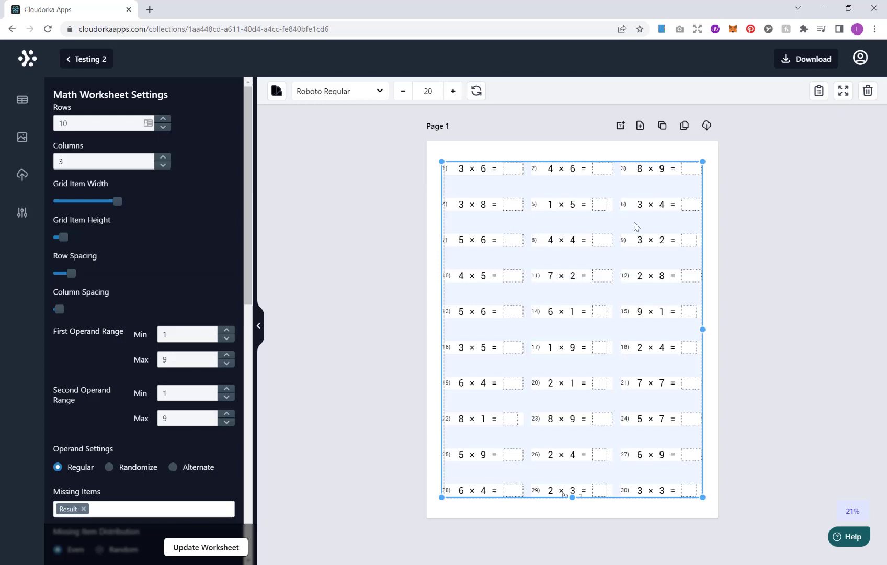
left_click(163, 119)
left_click(162, 120)
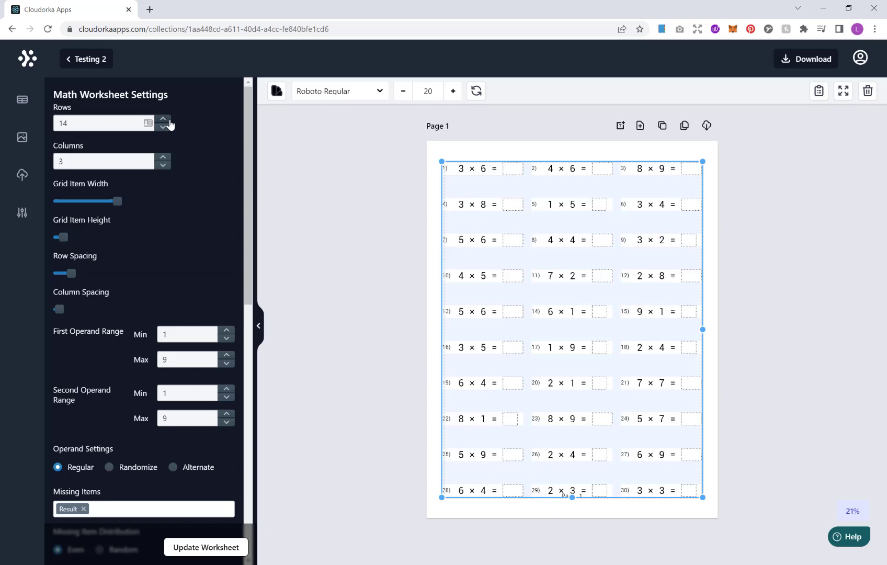
left_click(220, 547)
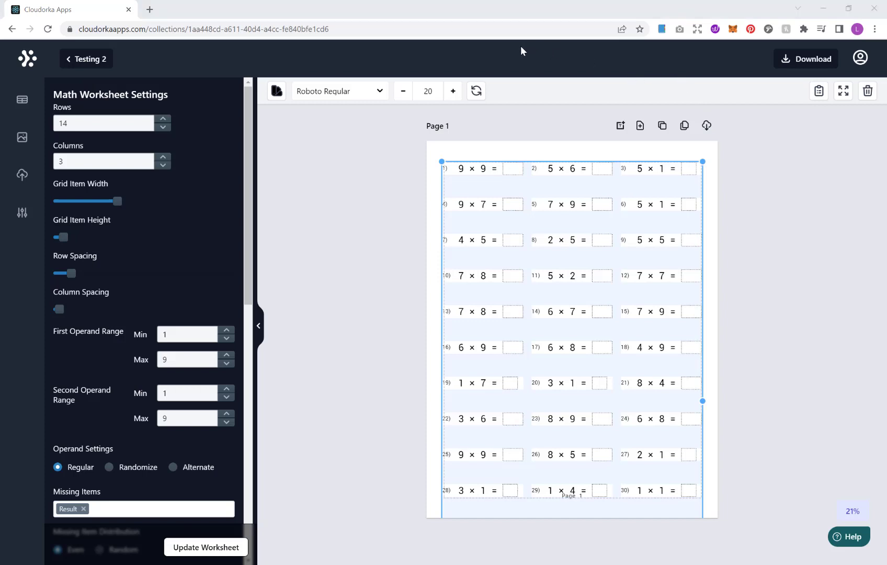
Apply Fit to row and Fit to bottom to the grid, then reselect the worksheet
left_click(843, 92)
left_click(772, 243)
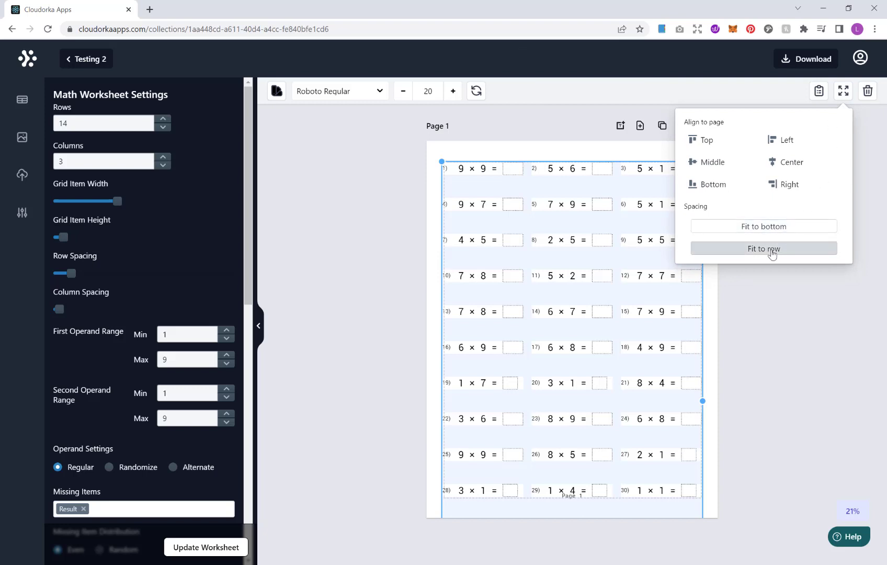
left_click(769, 232)
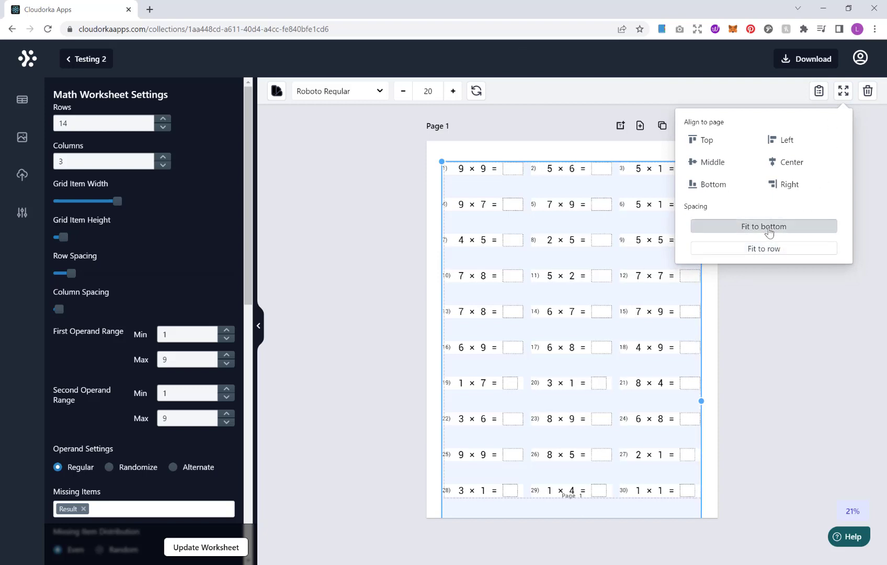
left_click(741, 351)
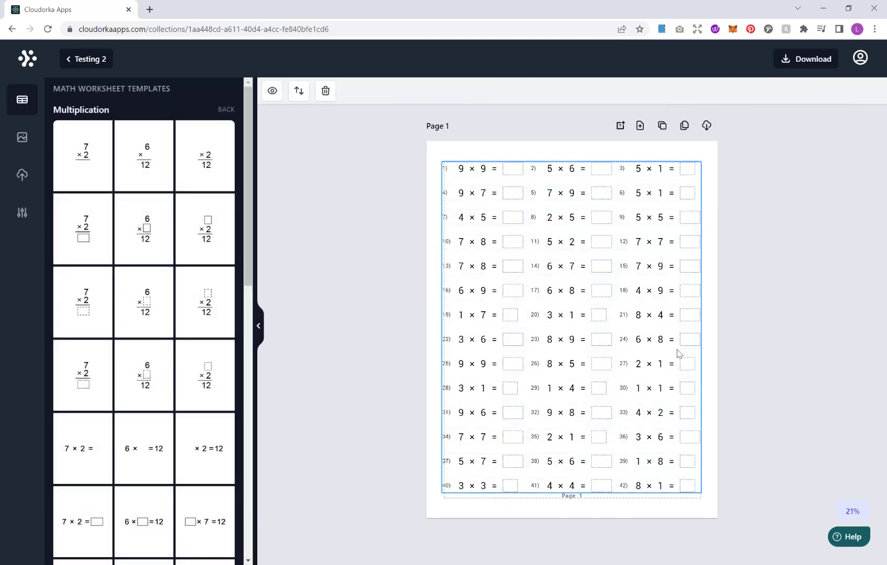
left_click(614, 266)
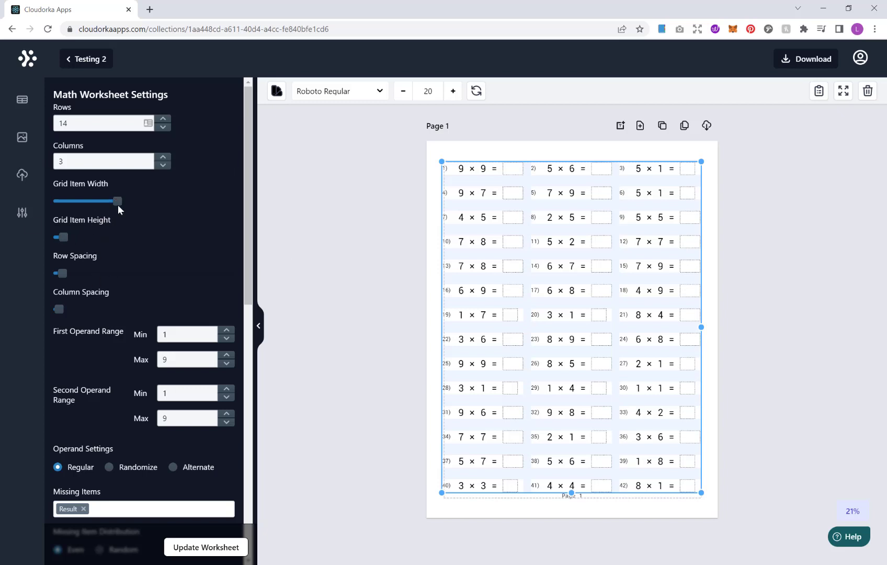
Keep full item width, minimise Grid Item Height, and widen Column Spacing
left_click_drag(118, 201, 110, 203)
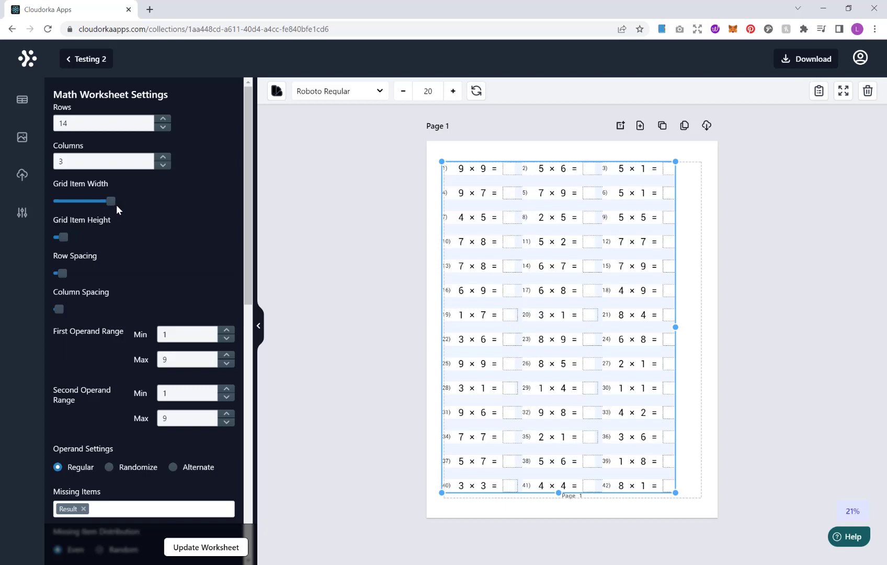
left_click_drag(111, 201, 117, 201)
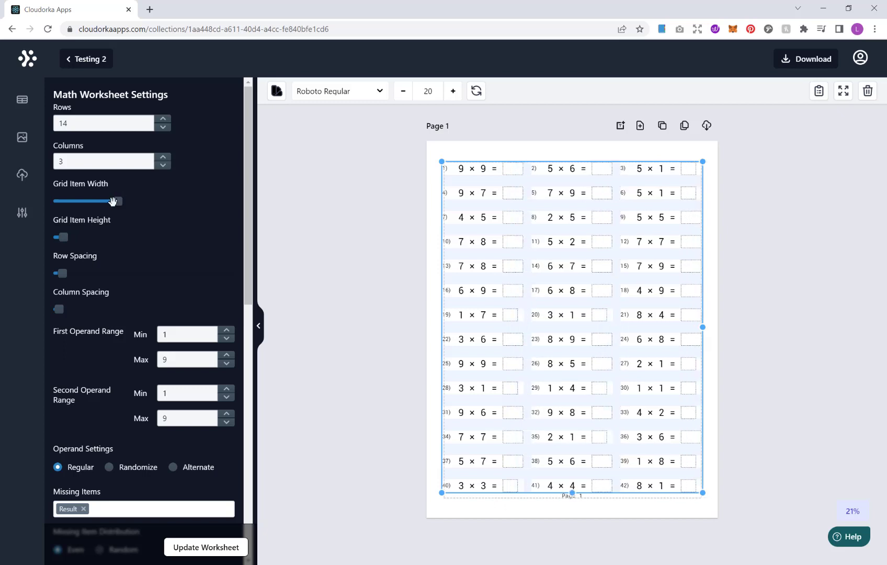
left_click_drag(62, 237, 66, 273)
left_click_drag(59, 308, 63, 309)
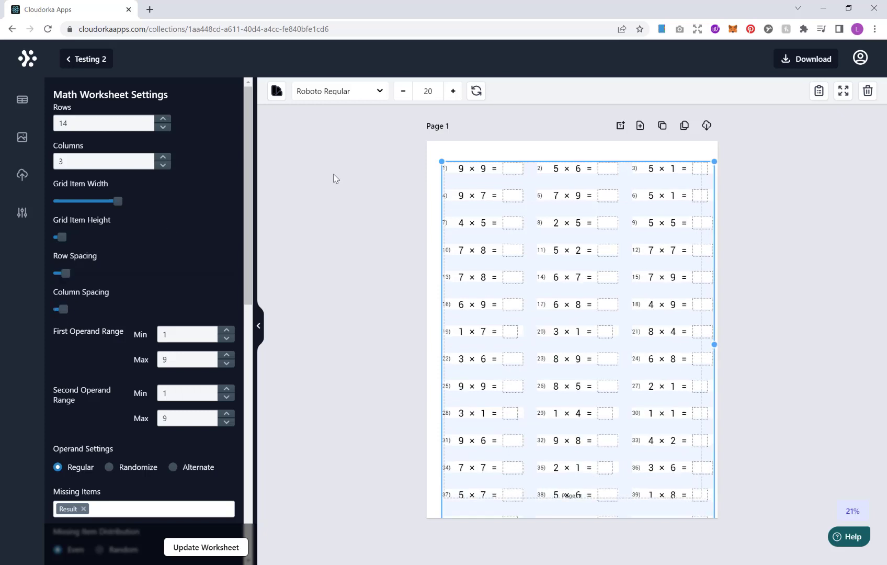
Re-fit the grid to the page bottom and width, and centre it horizontally and vertically
left_click(843, 90)
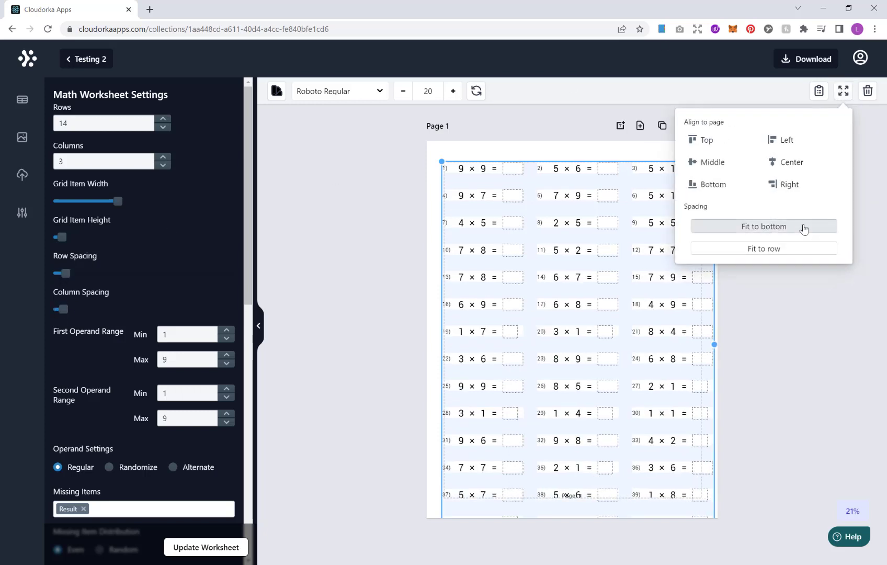
left_click(801, 226)
left_click(728, 250)
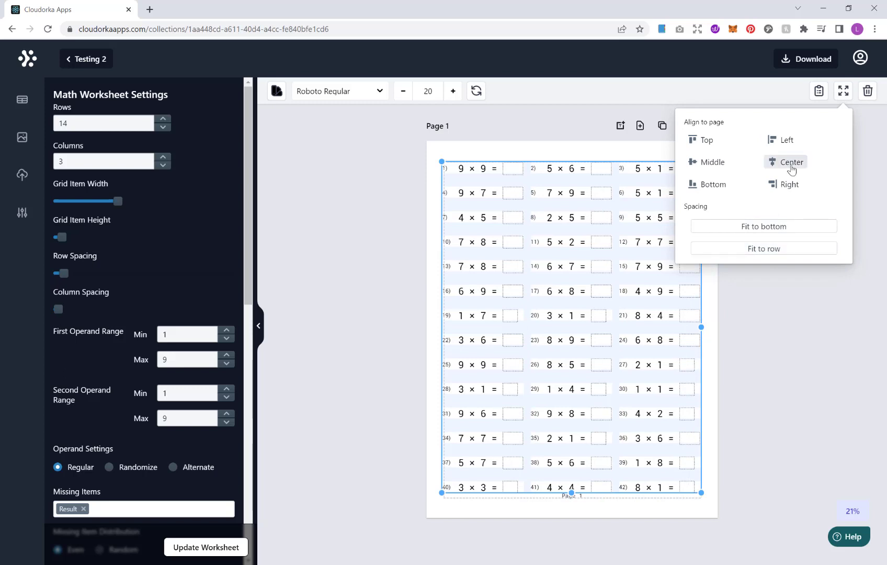
left_click(717, 164)
left_click(716, 164)
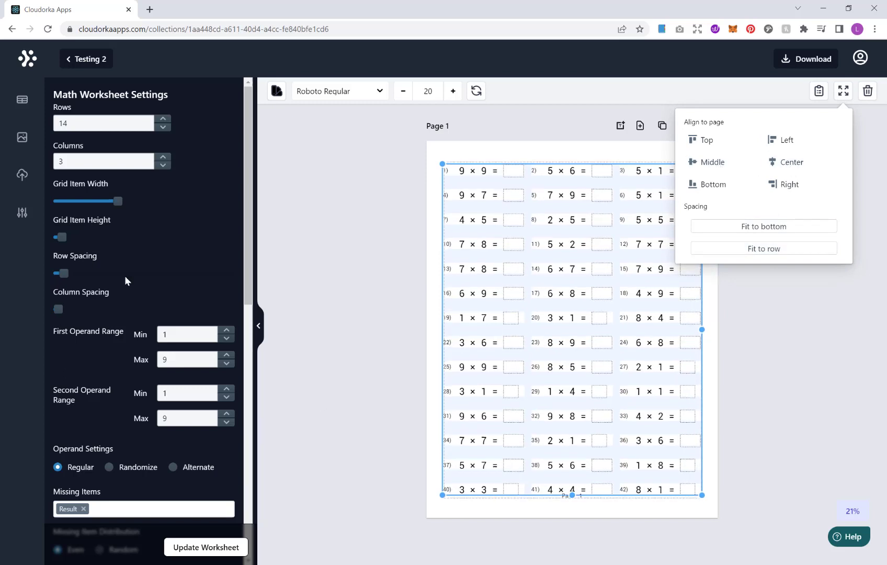
Set the First Operand Range to Min 50, Max 99
left_click(247, 258)
scroll(241, 280, "down", 2)
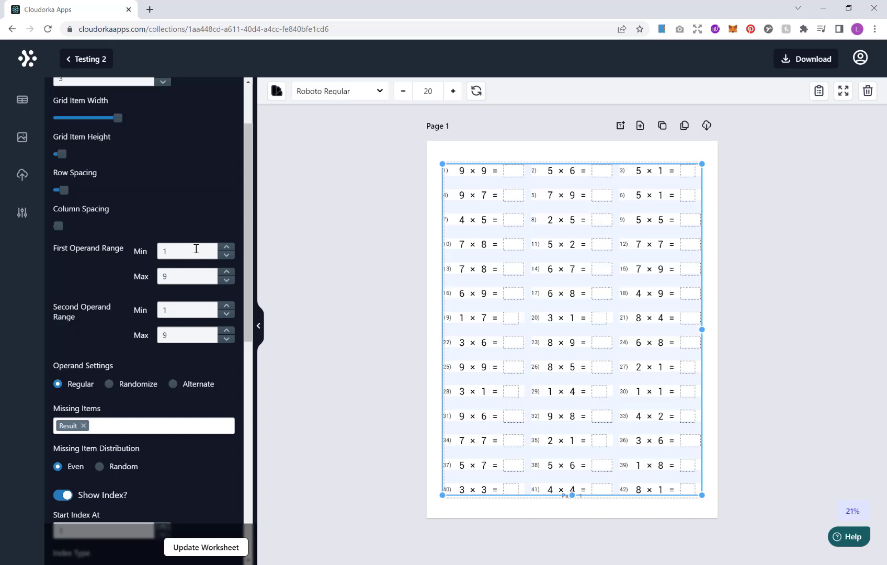
left_click(196, 248)
left_click_drag(153, 250, 136, 250)
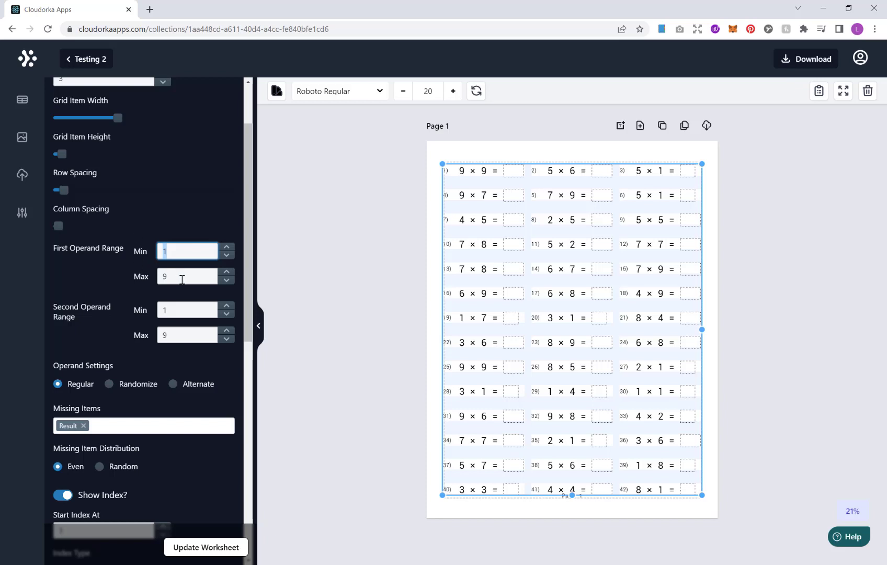
type("50")
left_click_drag(187, 276, 150, 274)
type("99")
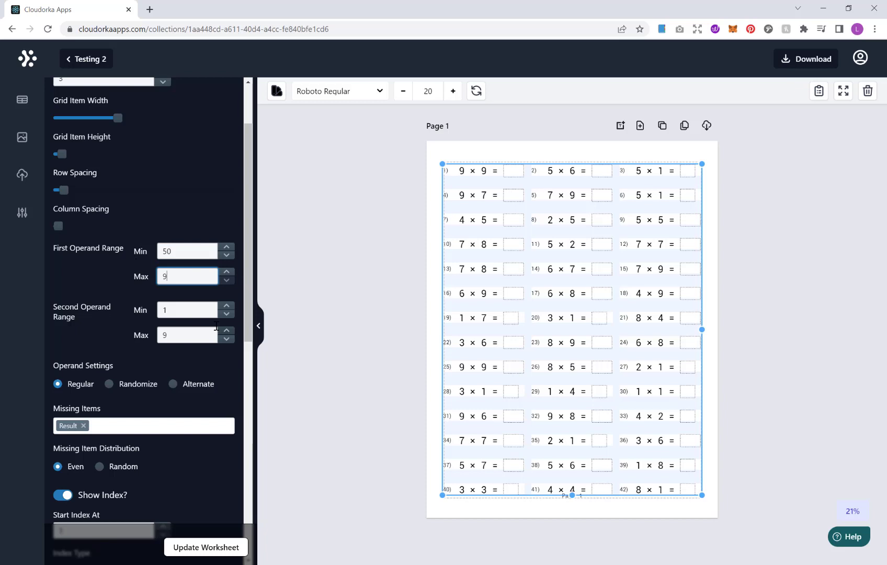
Set the Second Operand Range to 50–99 and regenerate the worksheet
left_click_drag(182, 314, 148, 313)
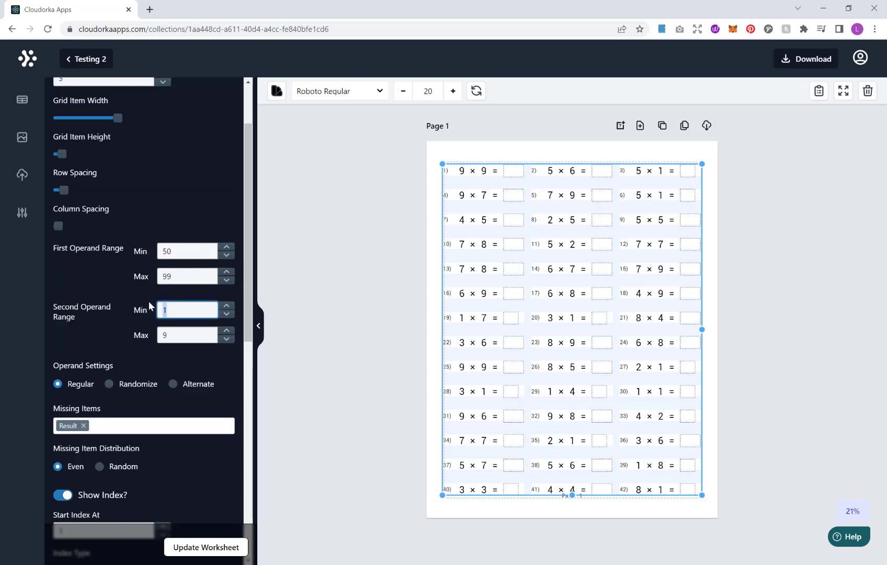
type("50")
left_click_drag(187, 338, 149, 338)
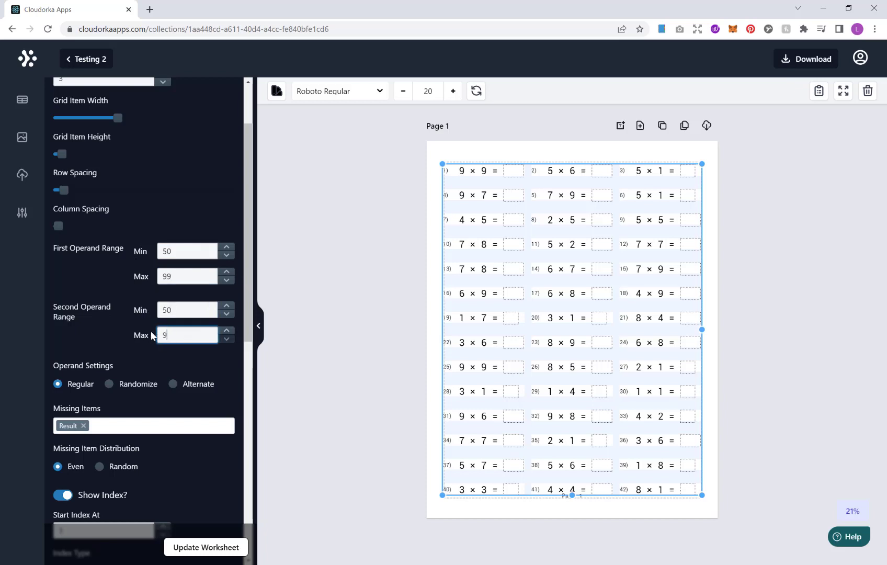
type("99")
left_click(211, 549)
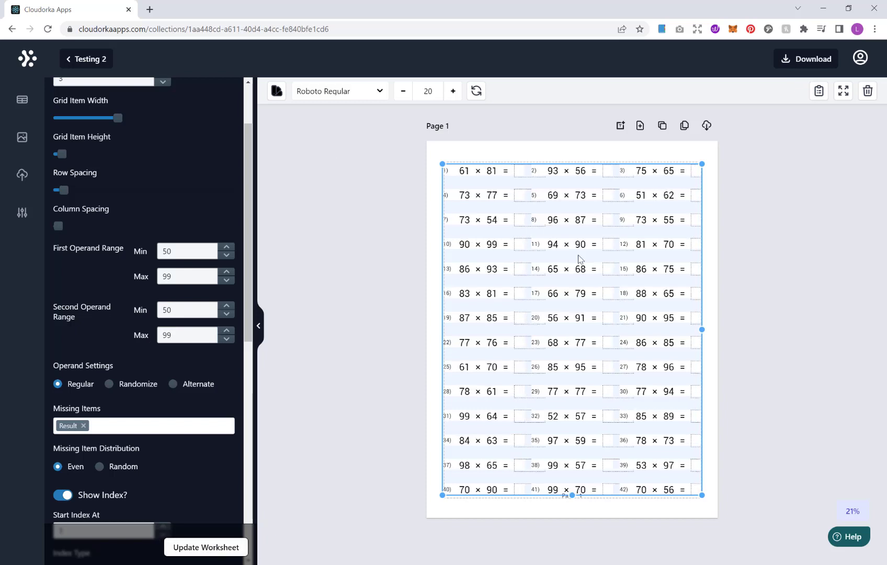
Space the problems evenly with the Fit to row alignment option
left_click(845, 98)
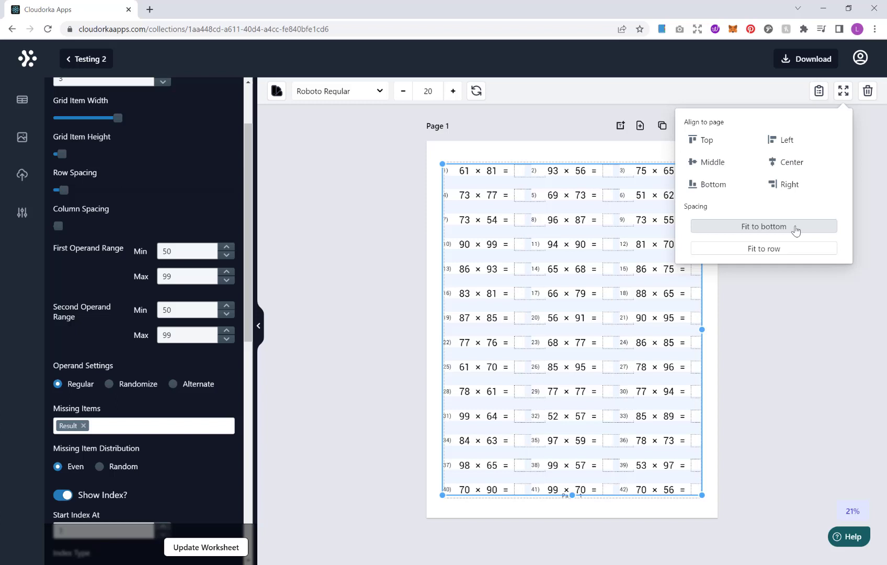
left_click(786, 249)
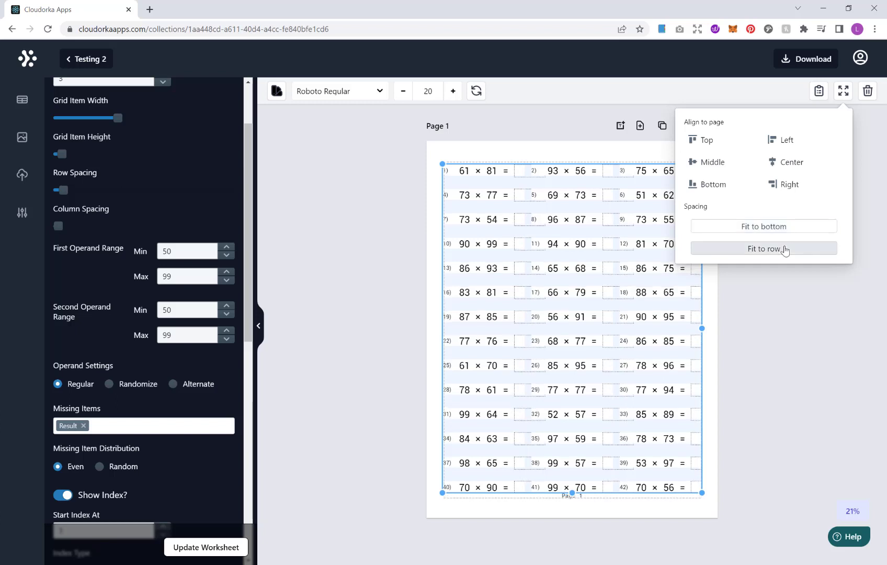
left_click(794, 318)
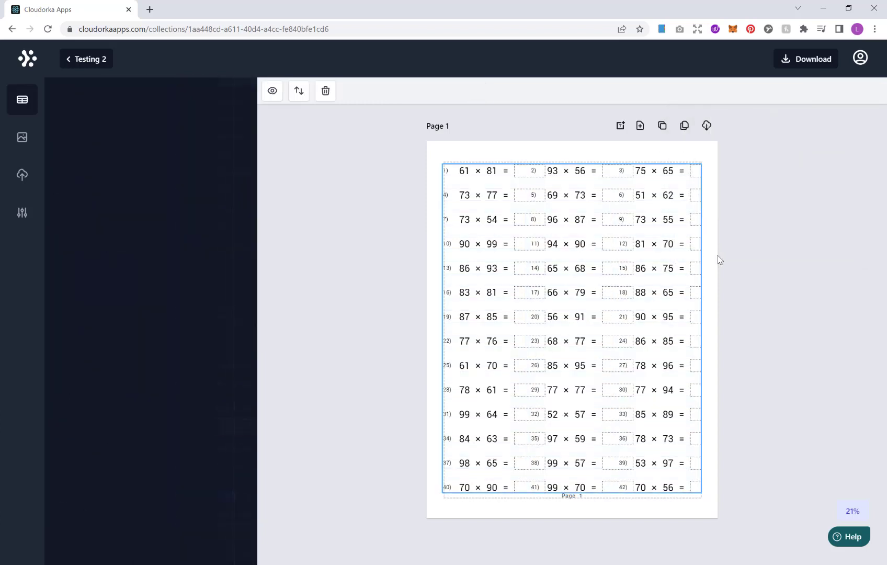
Reduce the worksheet font size from 20 to 14
left_click(571, 241)
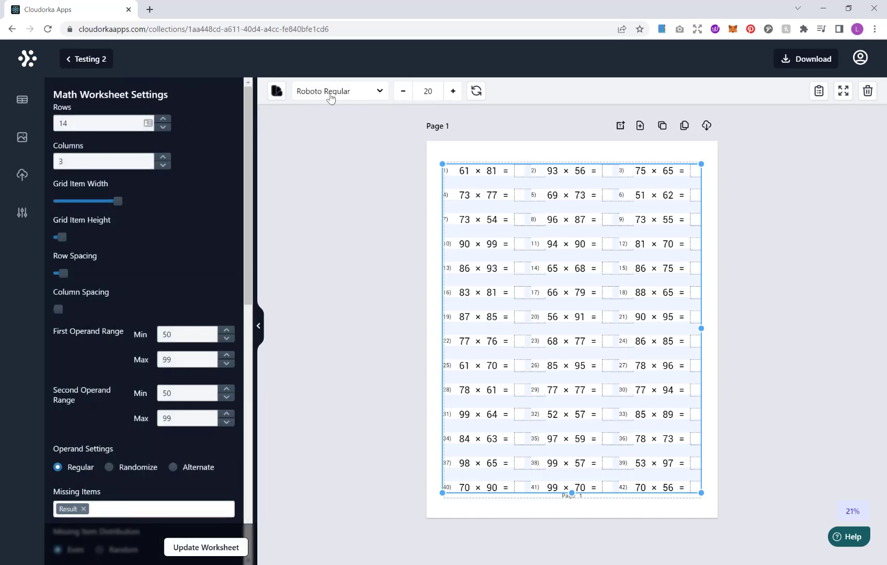
left_click(403, 94)
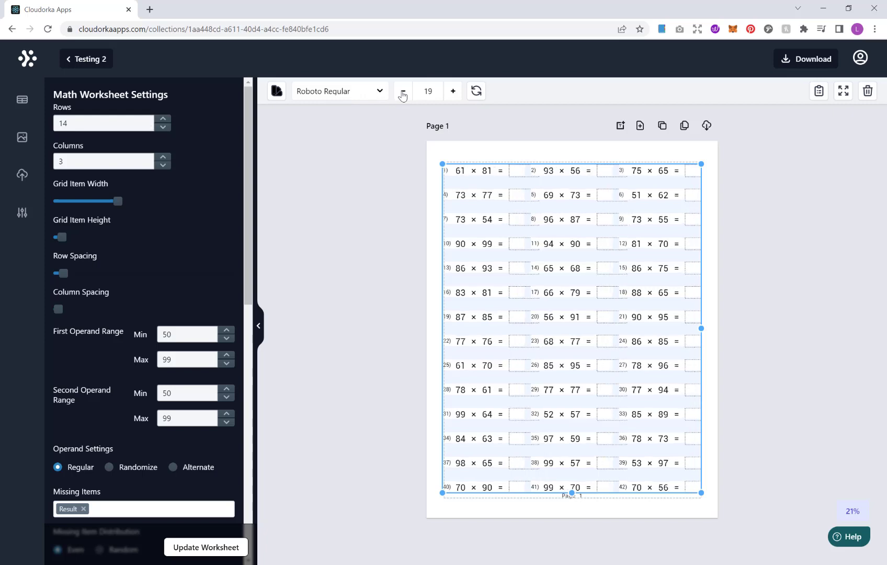
left_click(403, 94)
left_click(403, 94)
left_click(404, 94)
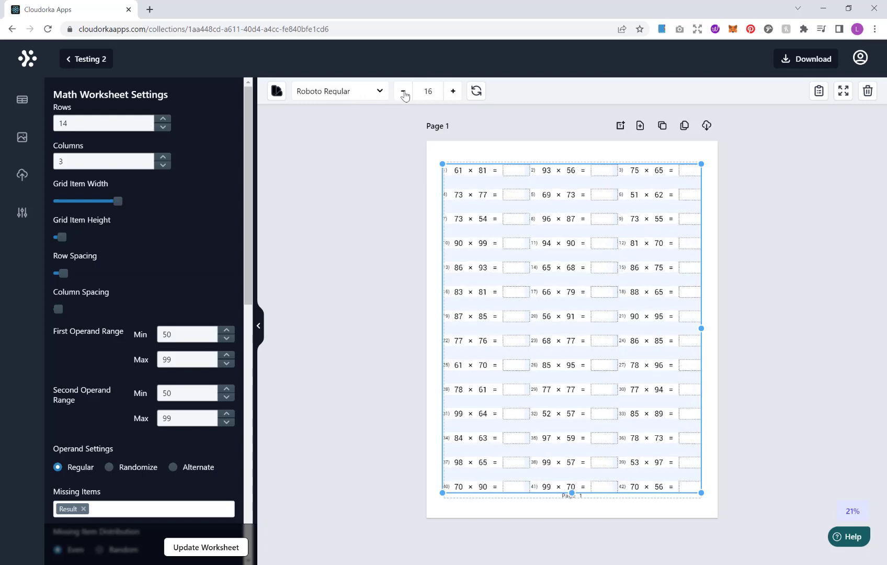
left_click(404, 95)
left_click(404, 94)
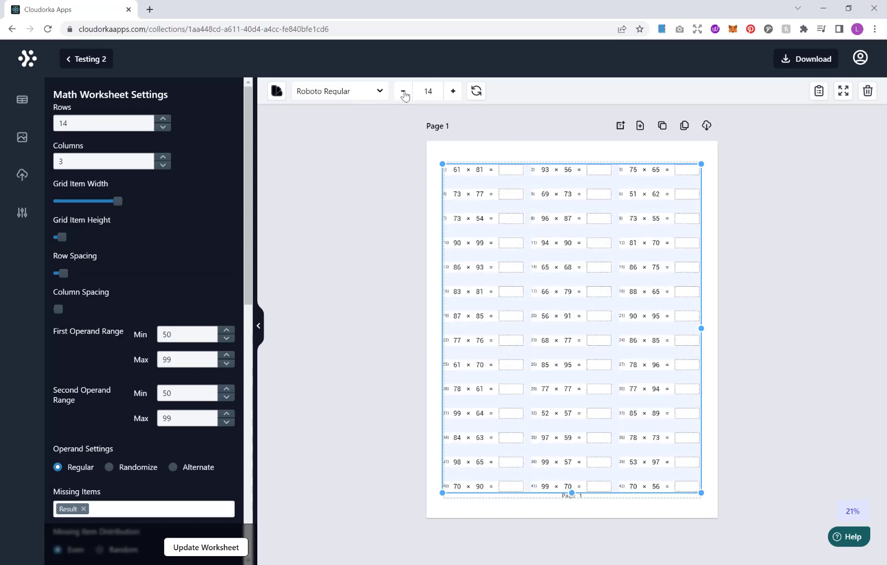
left_click(750, 240)
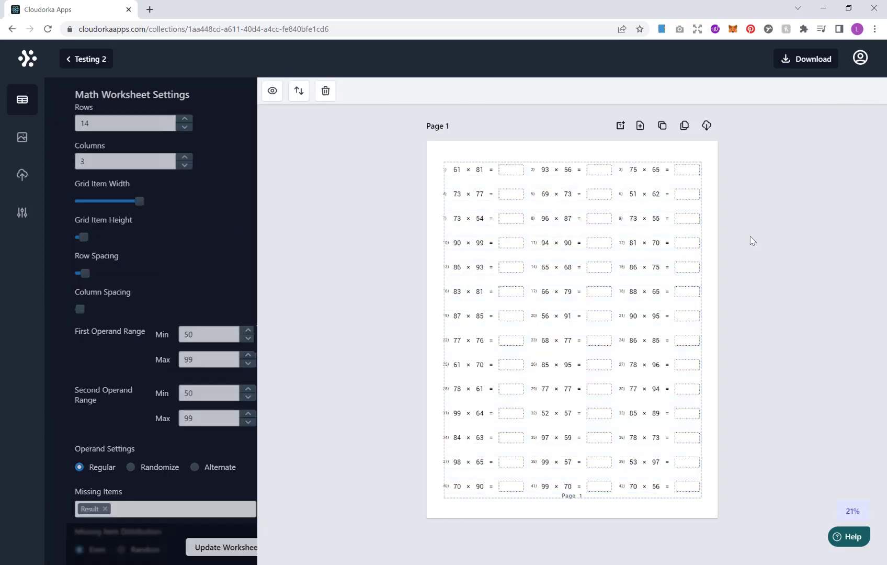
left_click(501, 208)
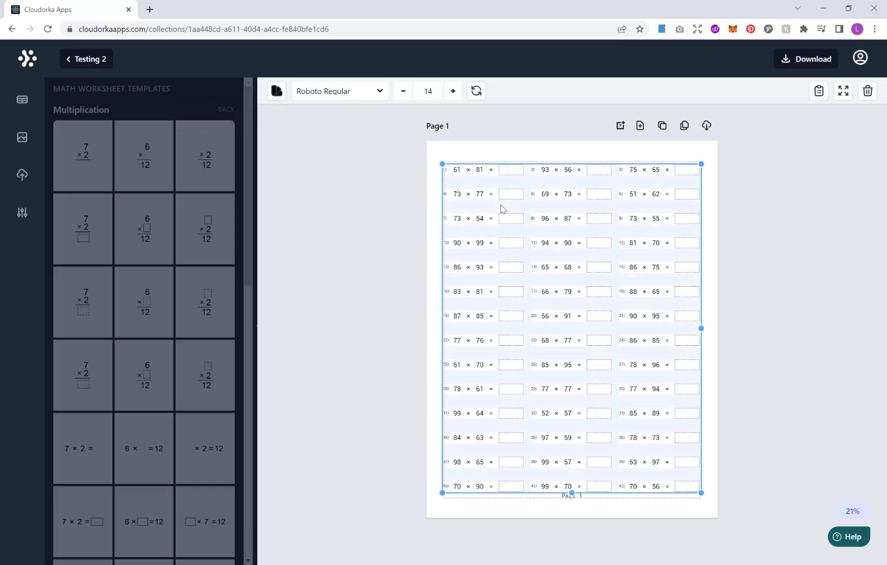
Replace Result with First Operand as the missing item and regenerate the worksheet
scroll(183, 283, "down", 5)
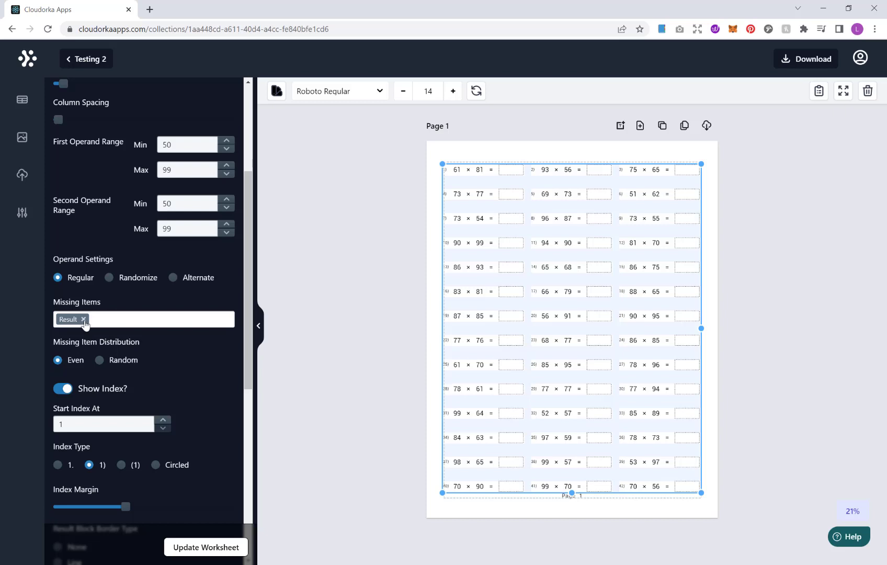
left_click(83, 320)
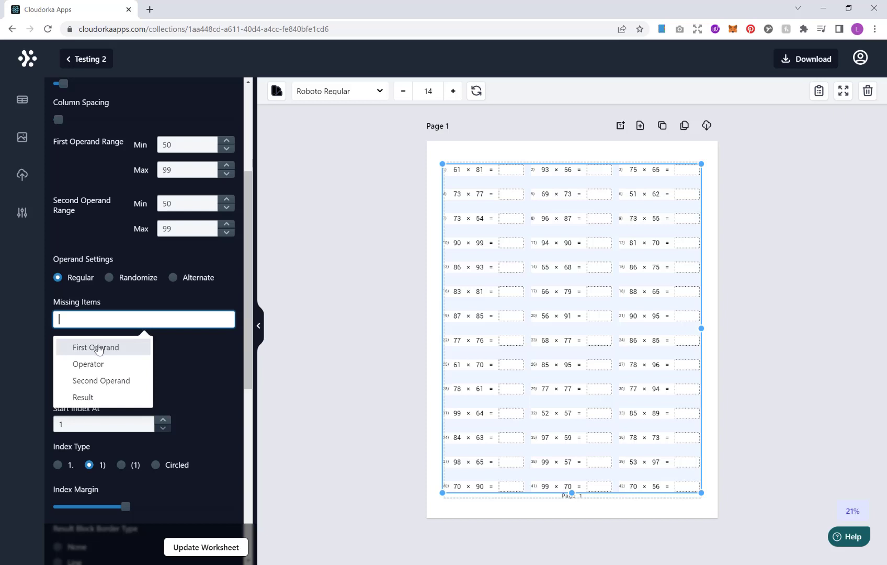
left_click(123, 401)
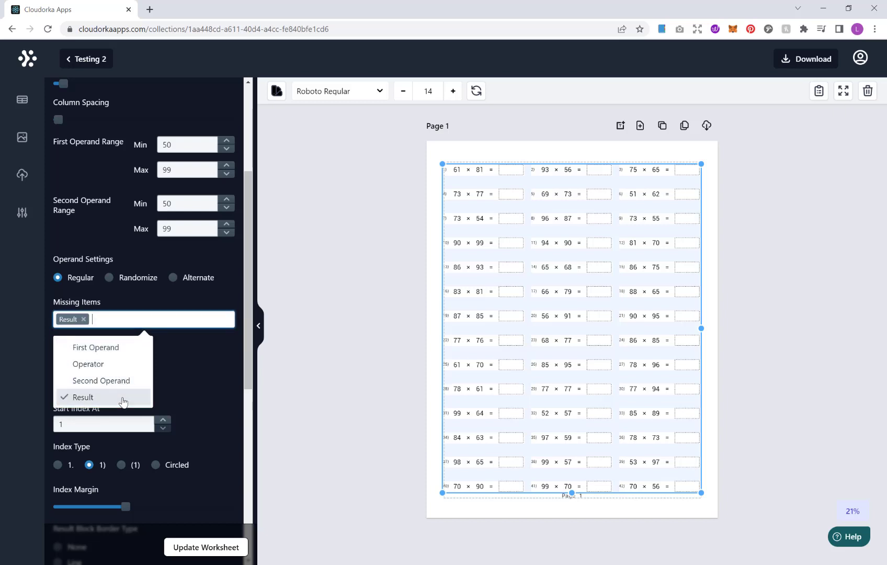
left_click(225, 549)
left_click(112, 321)
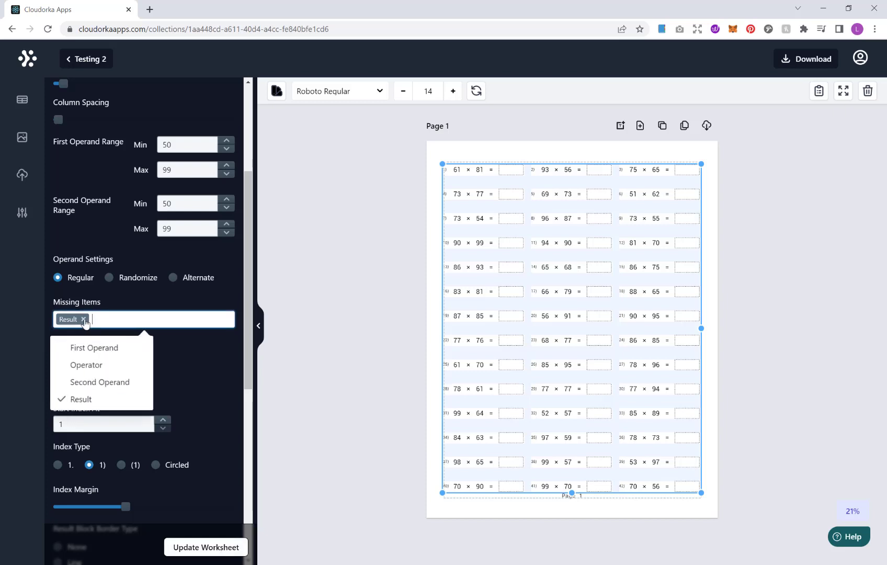
left_click(83, 319)
left_click(94, 349)
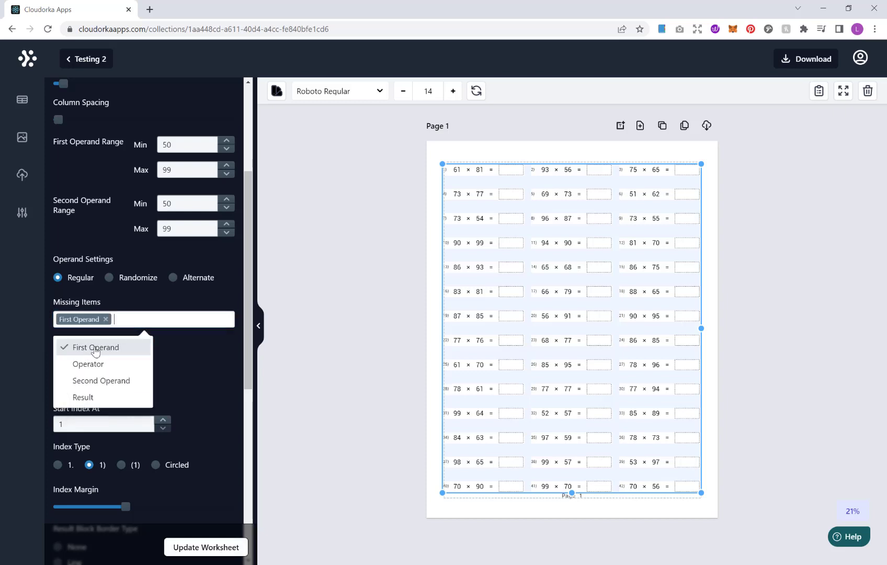
left_click(217, 549)
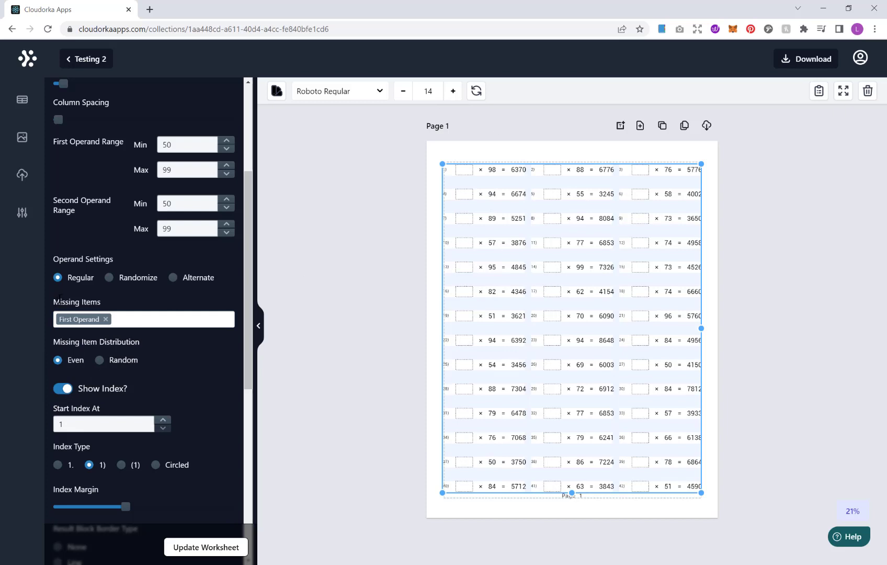
Add Operator as a missing item and regenerate with Operand Settings set to Alternate
left_click(160, 319)
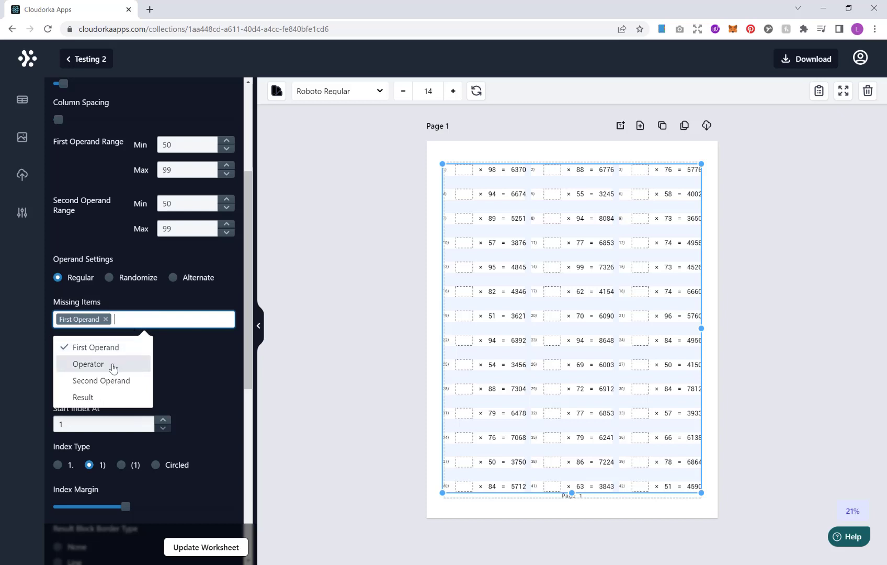
left_click(113, 367)
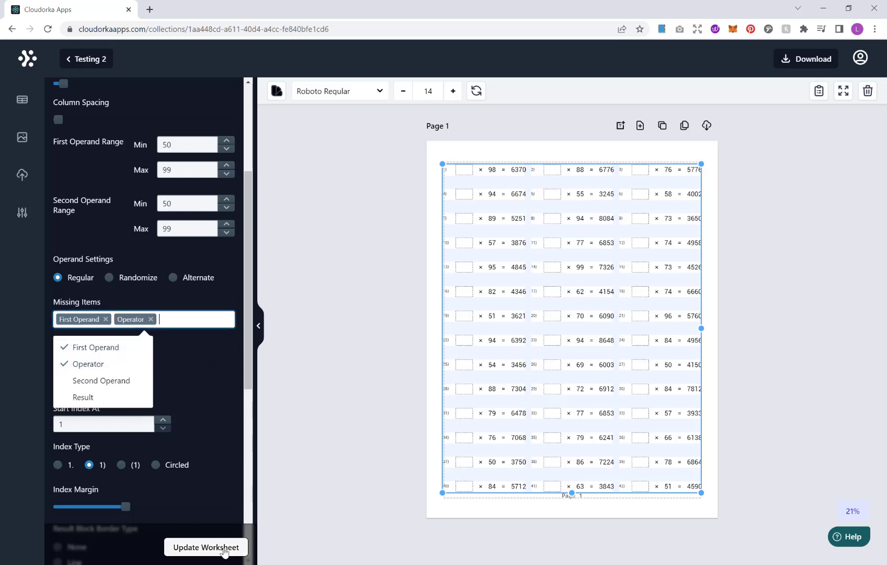
left_click(224, 549)
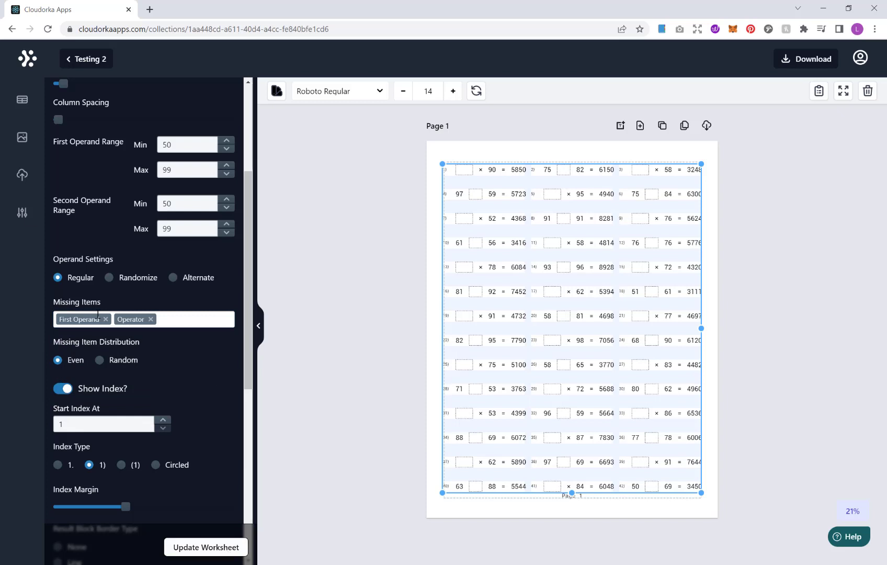
left_click(137, 279)
left_click(213, 547)
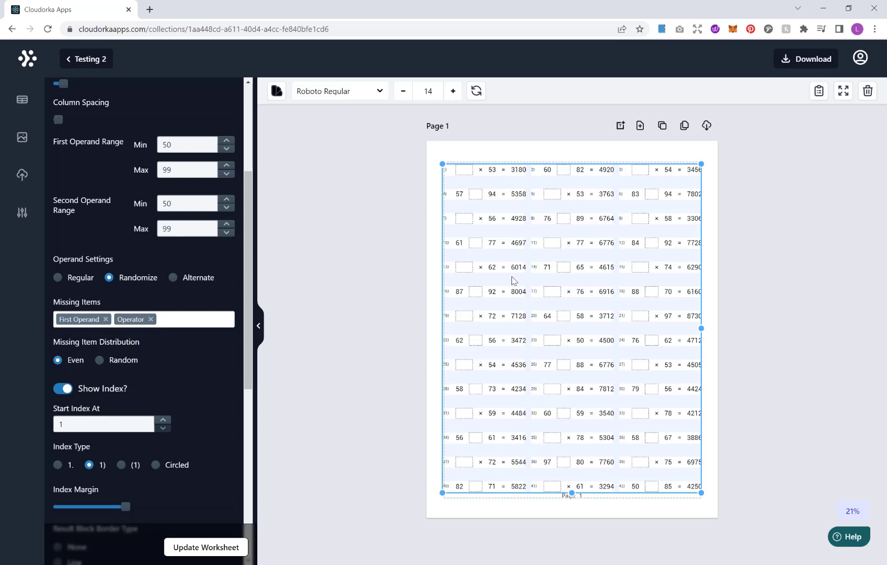
left_click(192, 282)
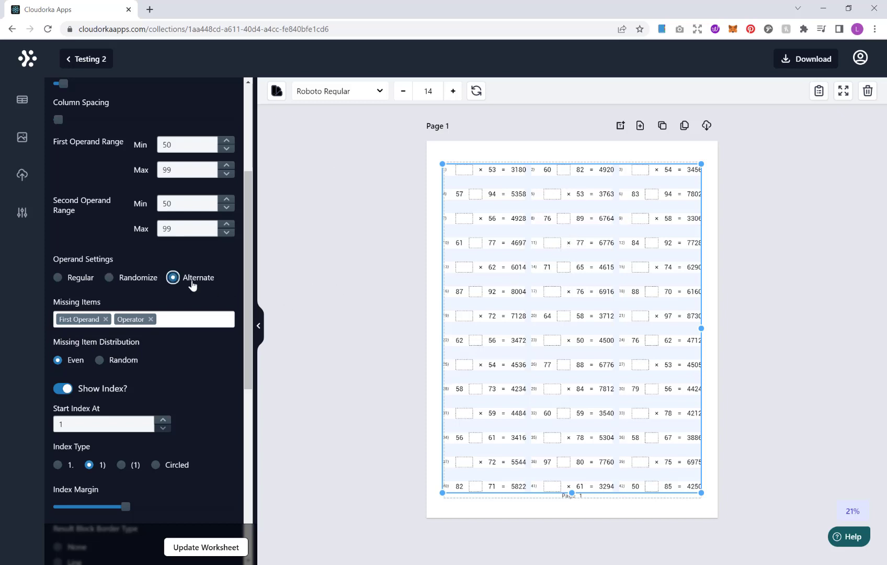
left_click(224, 548)
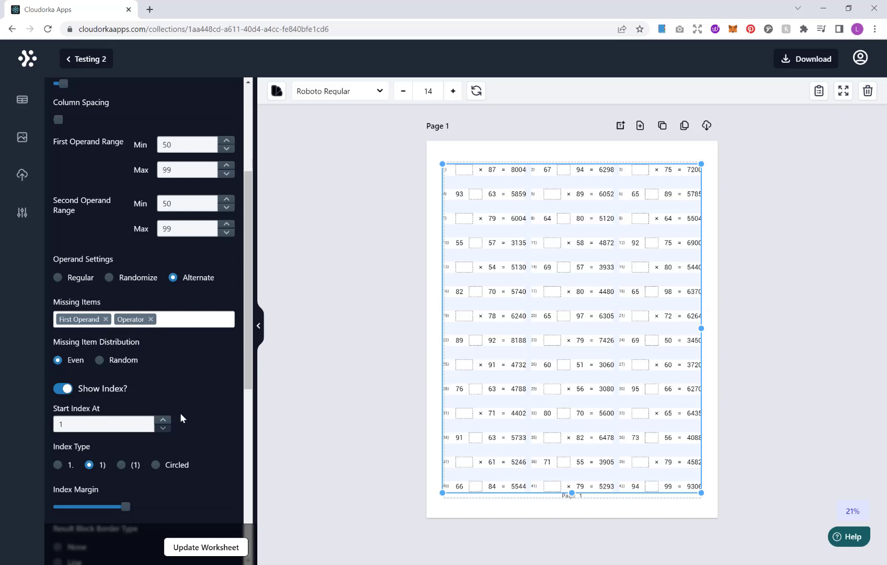
scroll(159, 344, "down", 3)
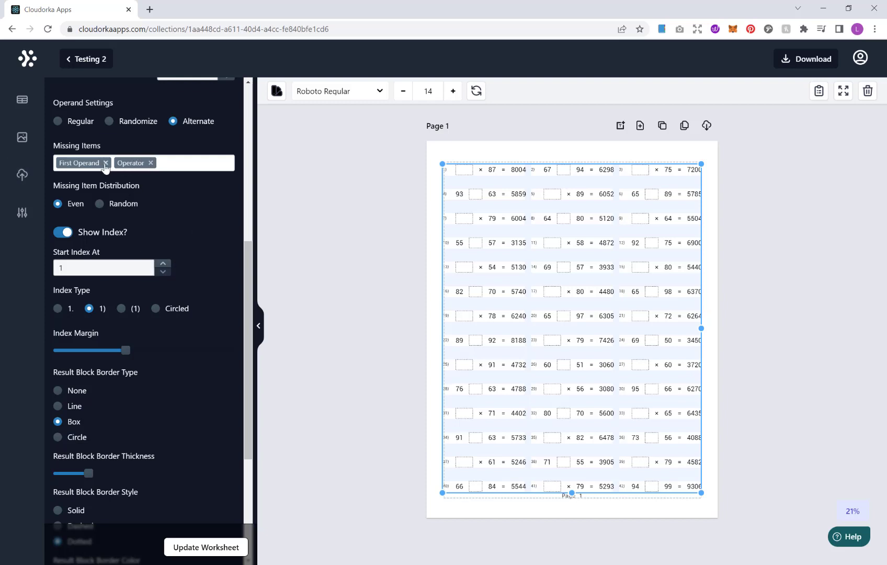
Hide only the first operands and number the problems with circled indices
left_click(150, 162)
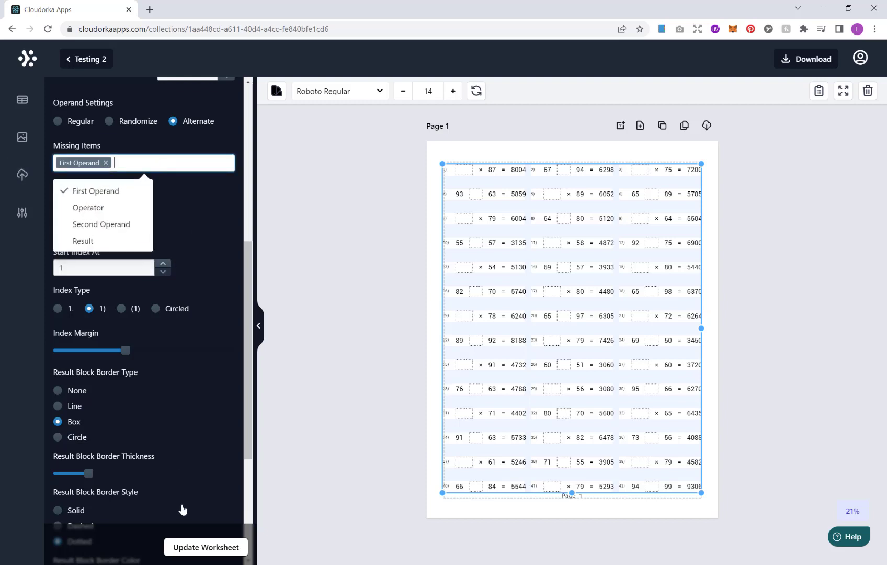
left_click(199, 548)
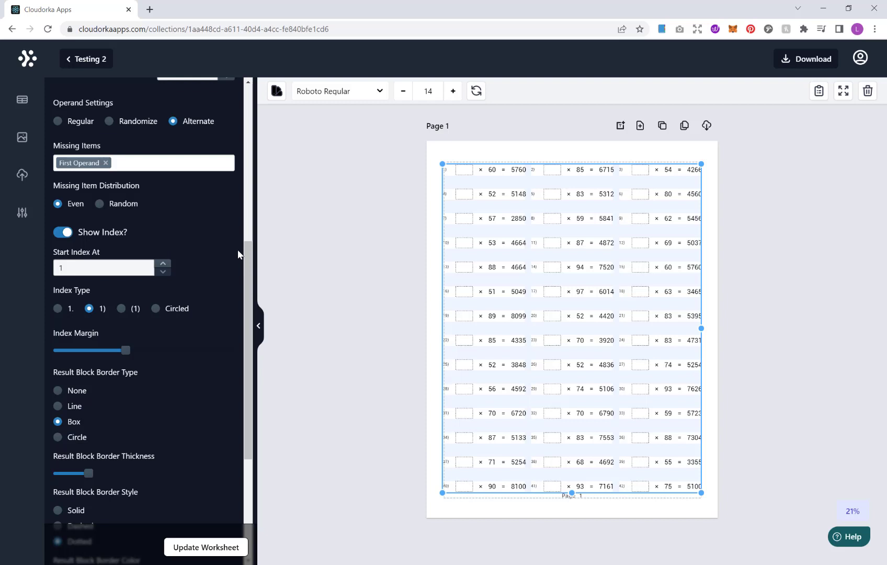
left_click_drag(247, 260, 246, 281)
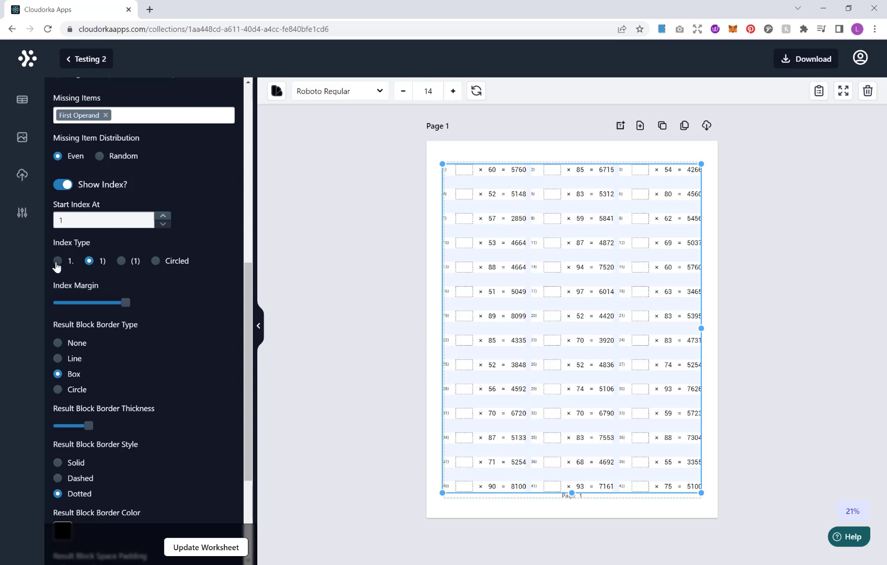
left_click(57, 261)
left_click(133, 262)
left_click(163, 266)
left_click(207, 547)
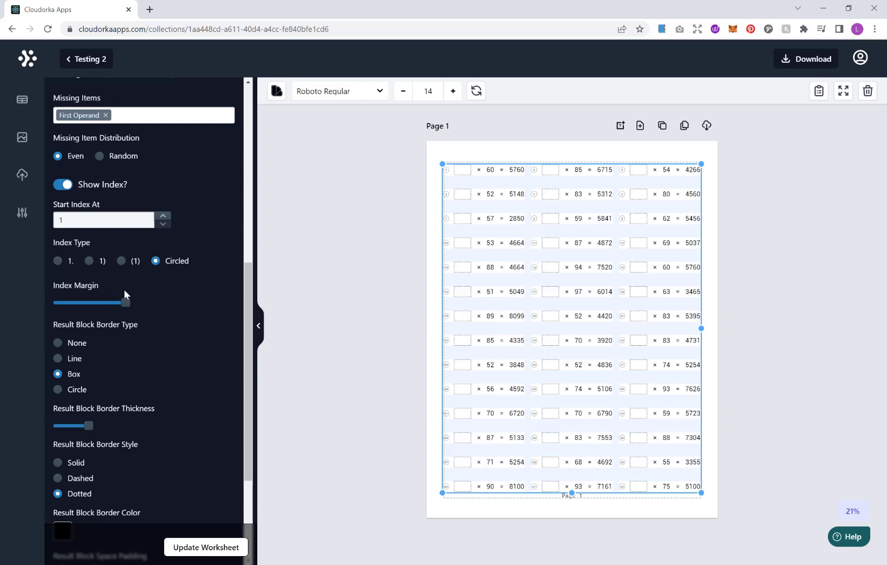
Narrow the index margin in two small reductions and update the worksheet
left_click(122, 302)
left_click_drag(122, 302, 110, 302)
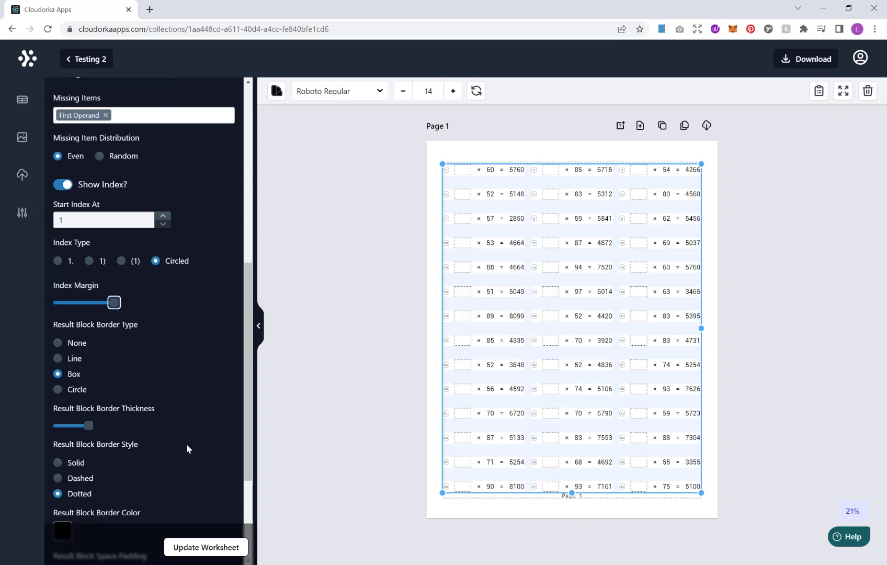
left_click(226, 549)
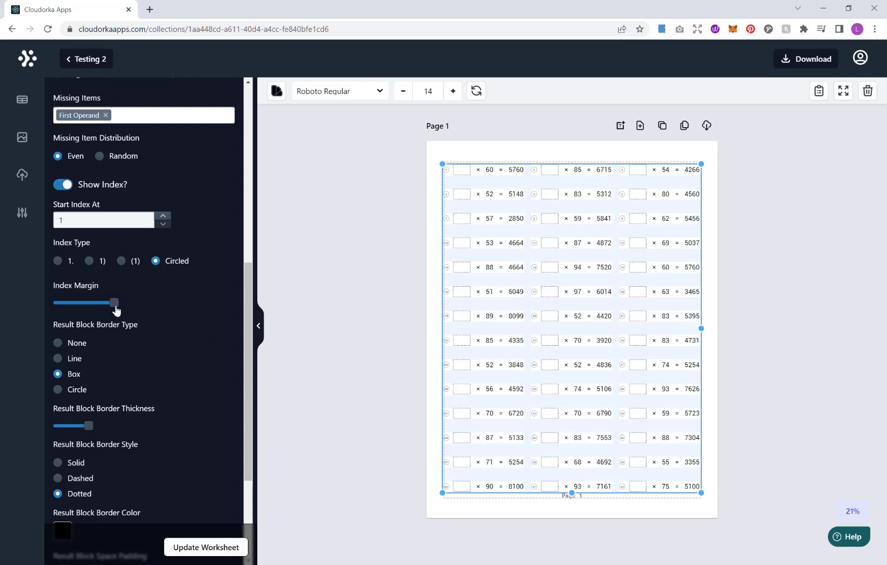
left_click_drag(115, 307, 107, 304)
left_click(200, 547)
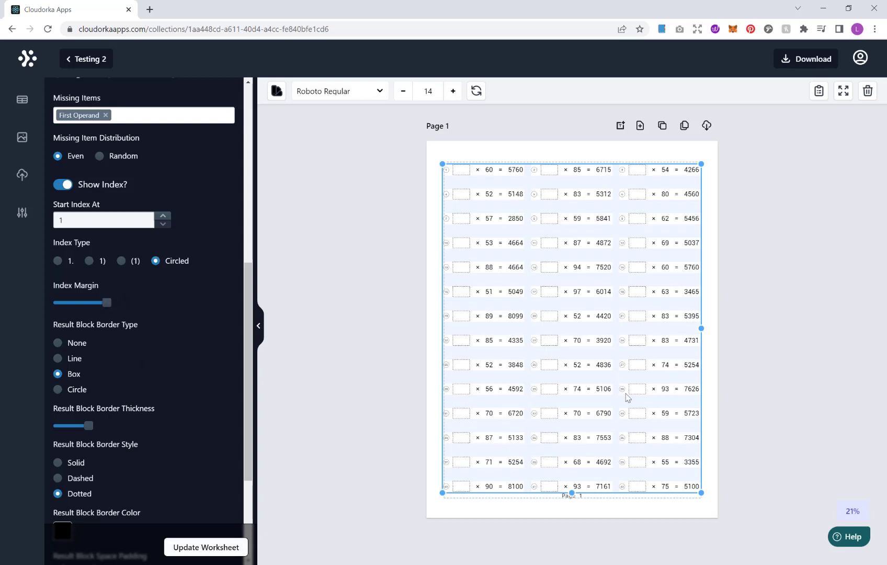
left_click_drag(246, 276, 242, 337)
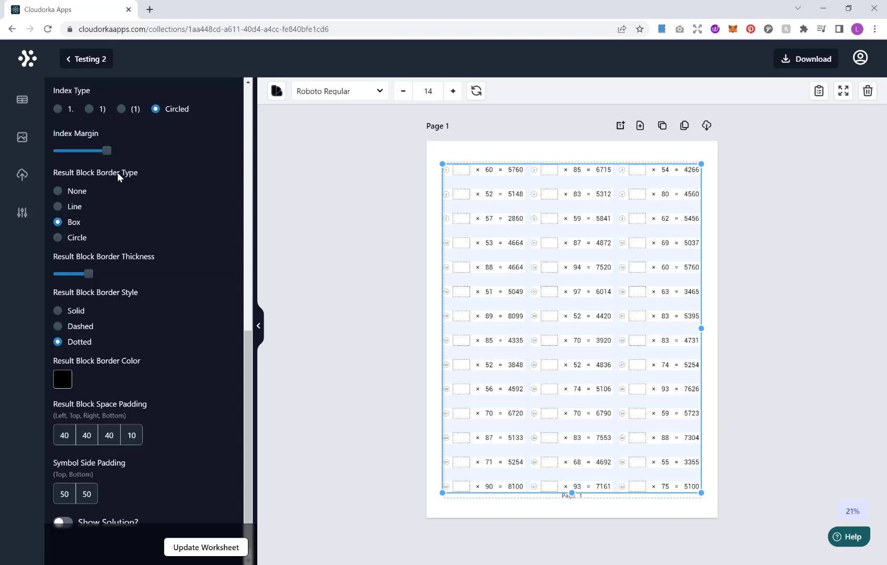
Preview underline and circle answer borders, then go back to box borders
left_click(71, 208)
left_click(214, 549)
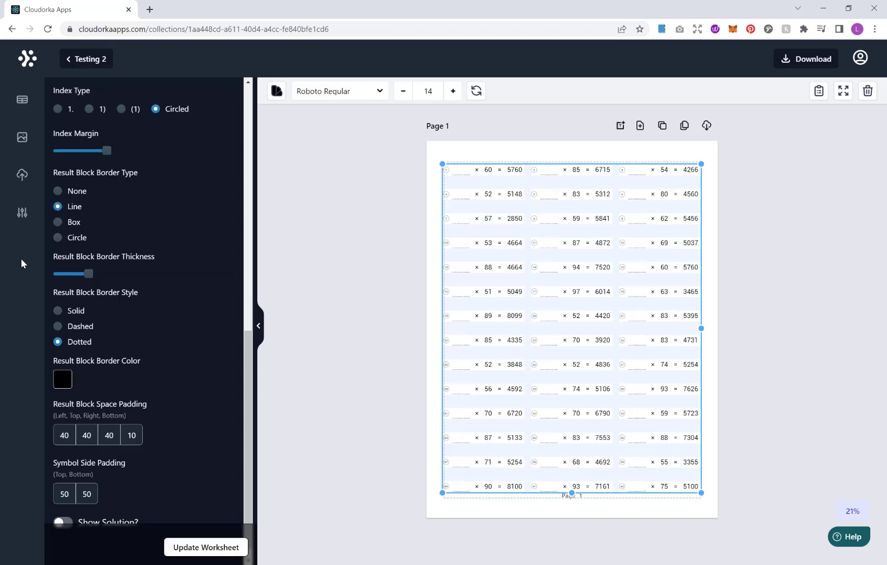
left_click(76, 223)
left_click(226, 550)
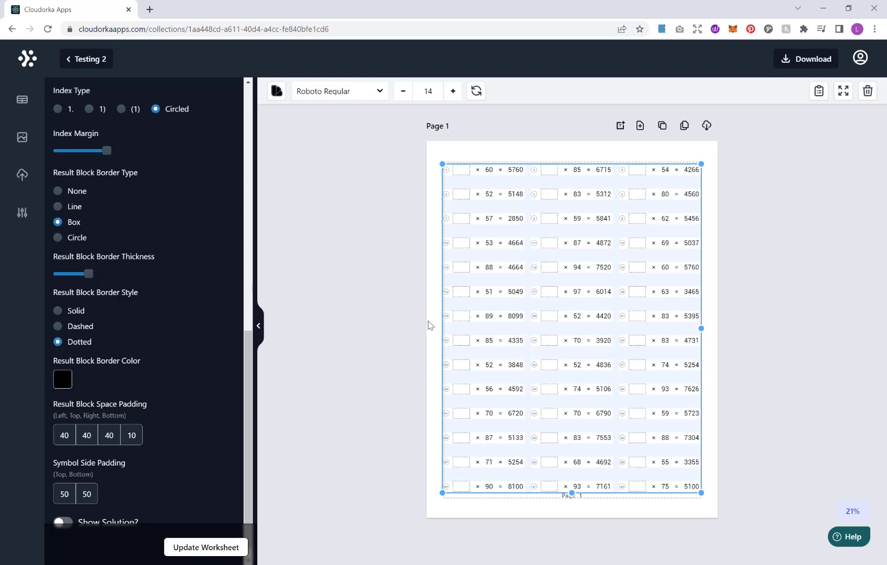
left_click(82, 239)
left_click(219, 545)
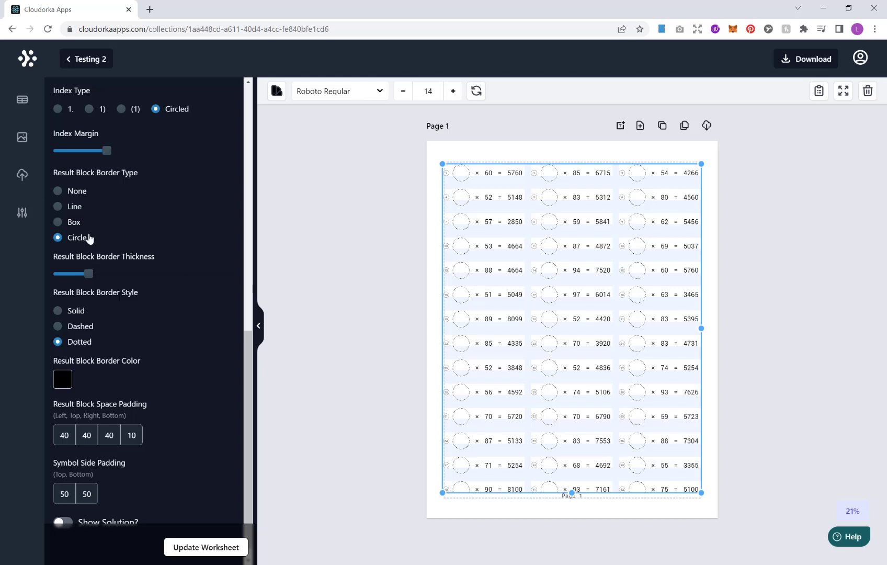
left_click(73, 222)
left_click(222, 551)
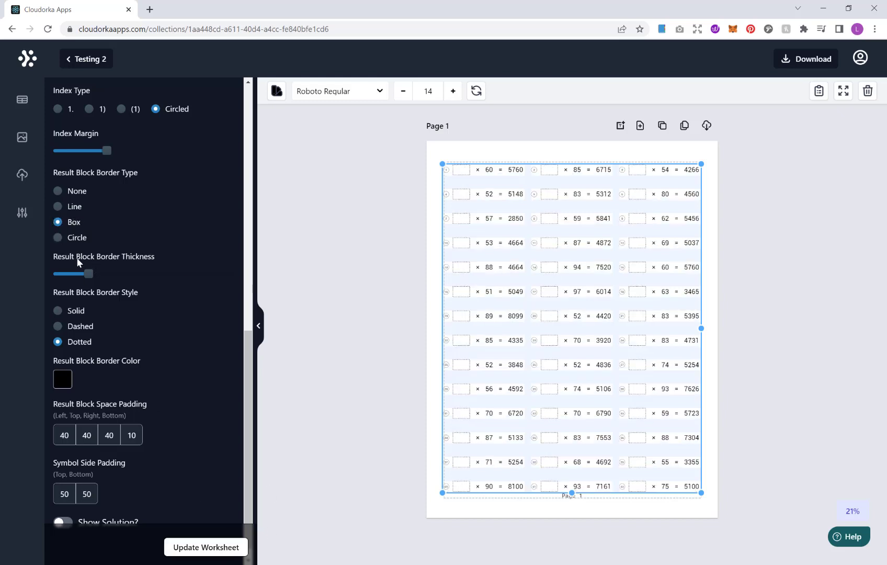
Make the answer box borders thicker and solid instead of dotted
left_click(89, 274)
left_click_drag(90, 272, 100, 273)
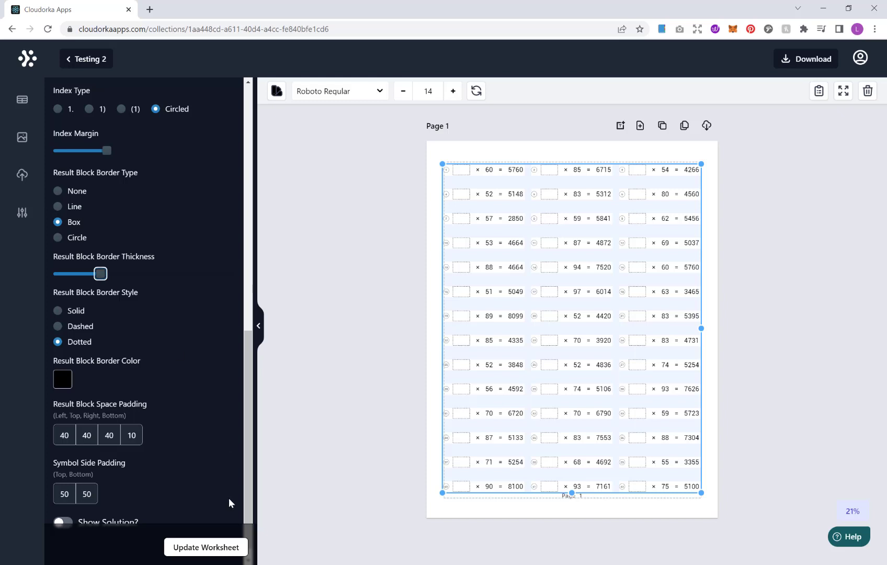
left_click(216, 548)
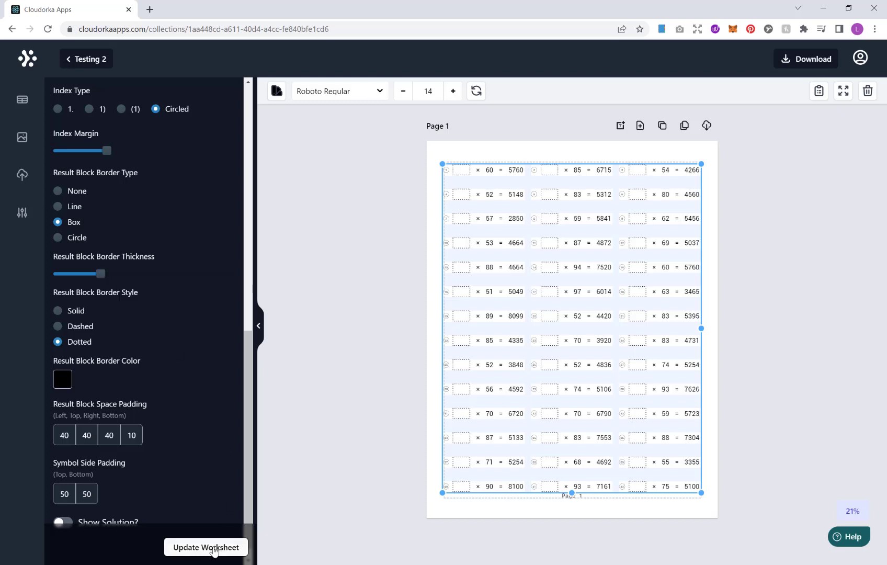
left_click(79, 326)
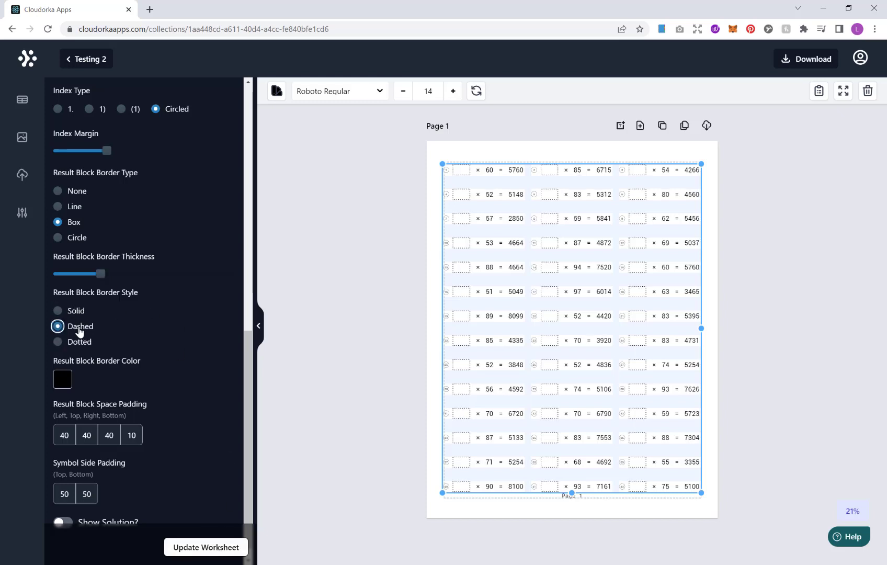
left_click(215, 546)
key("Up")
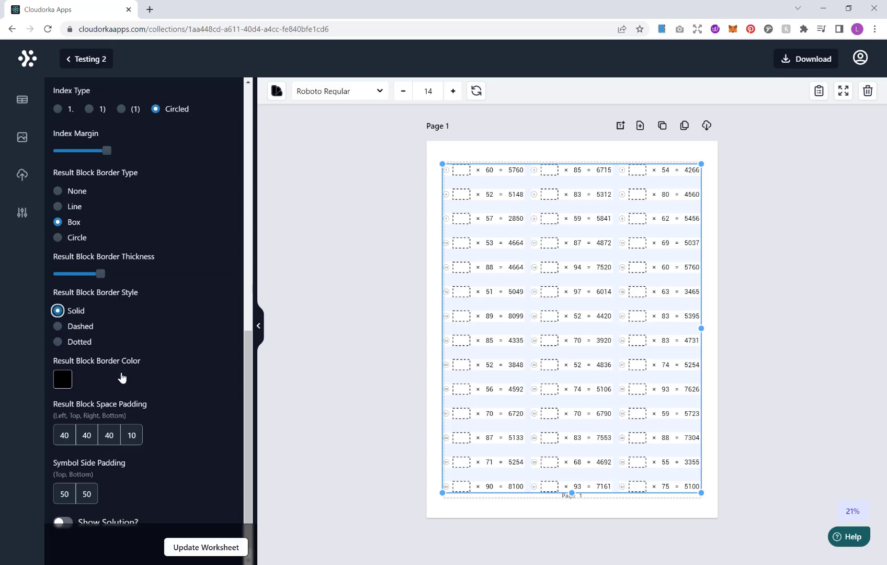
left_click(219, 550)
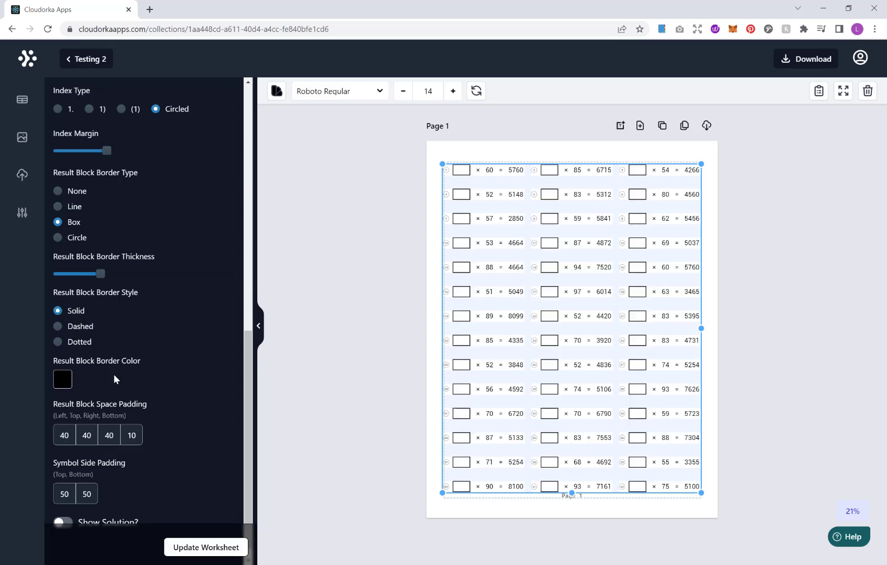
left_click_drag(250, 378, 248, 397)
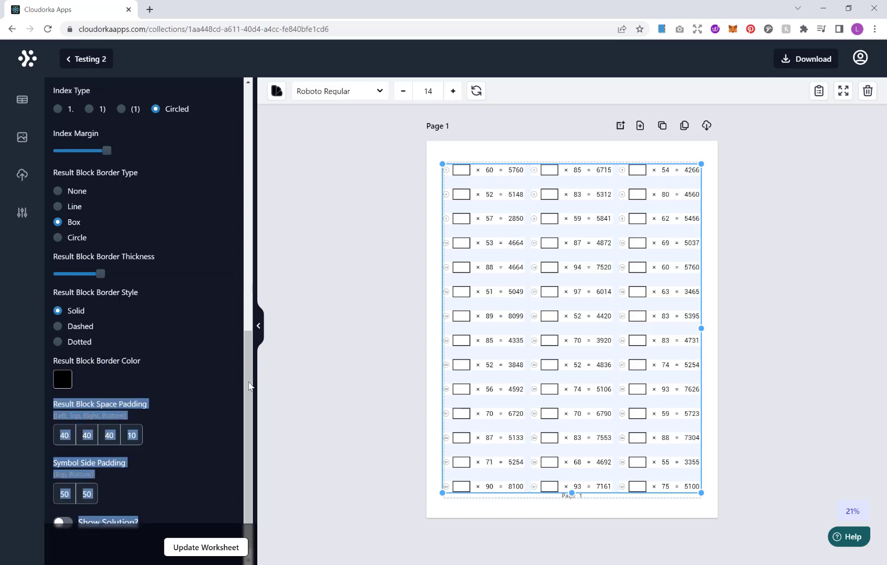
scroll(246, 375, "down", 1)
left_click(202, 417)
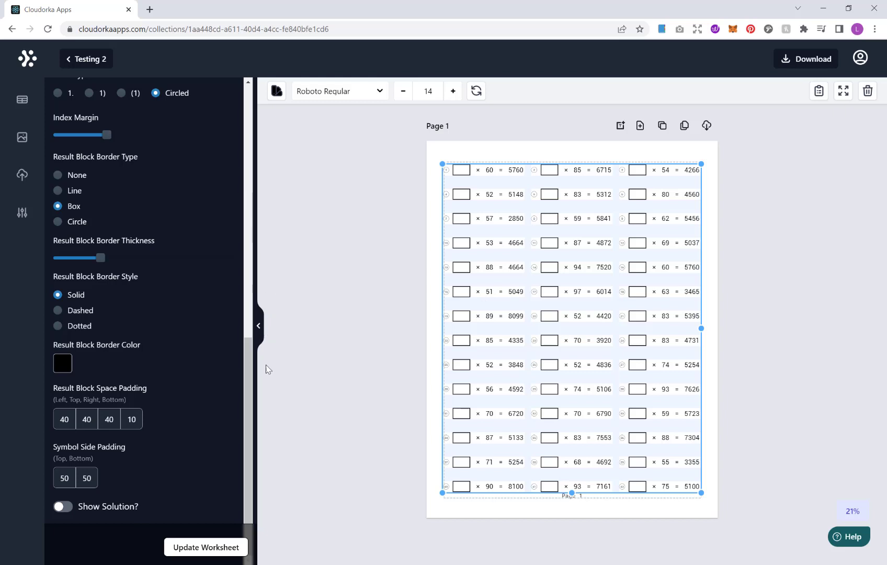
left_click_drag(244, 366, 272, 271)
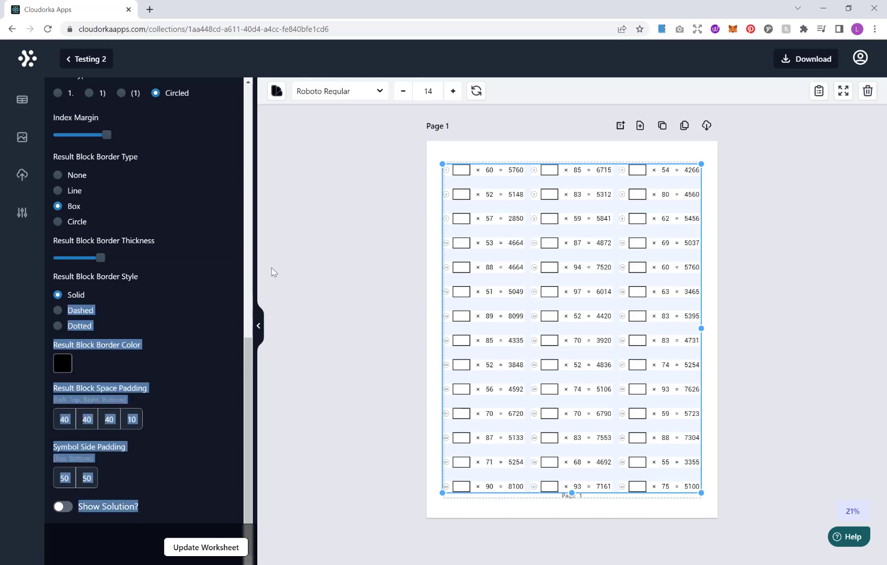
Pick Advent Pro Light from the full font list for the size-14 worksheet numbers
left_click(339, 246)
left_click(448, 166)
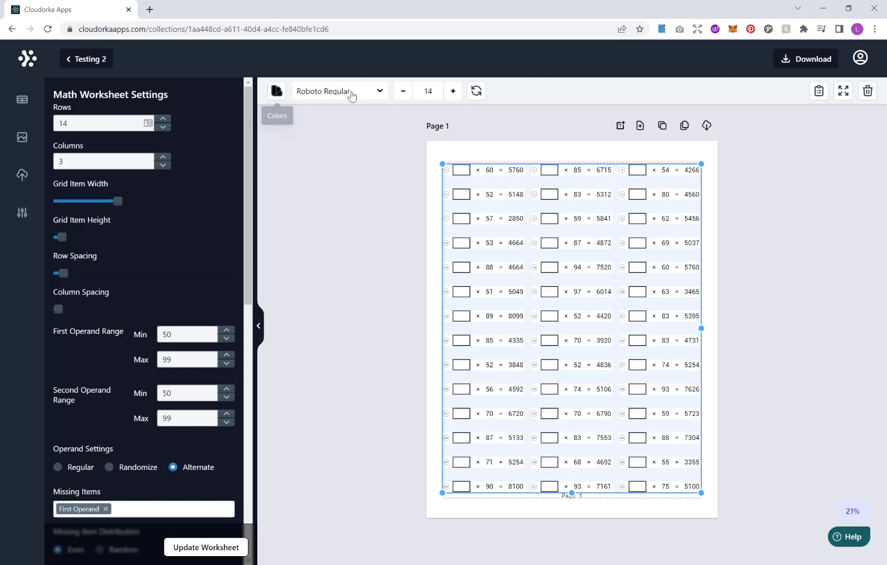
left_click(385, 94)
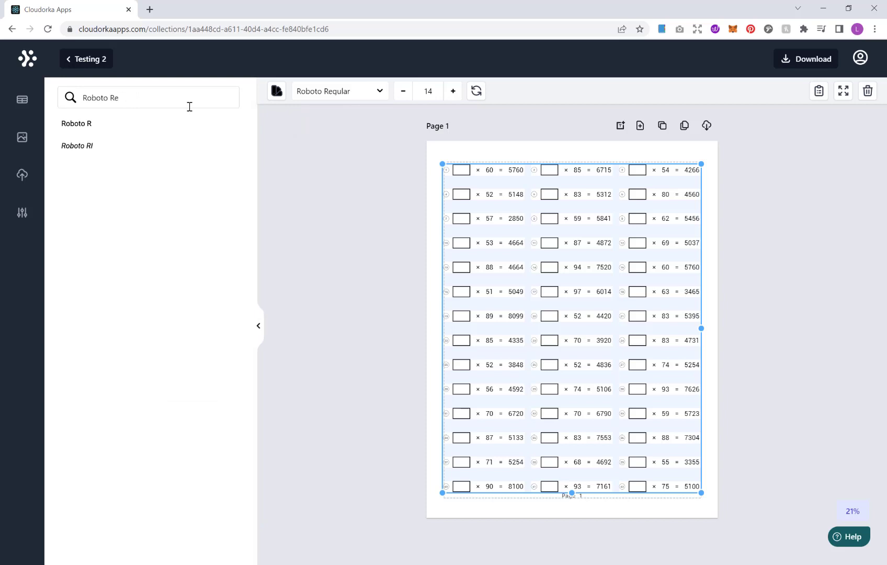
key("BackSpace")
key("BackSpace")
key("BackSpace")
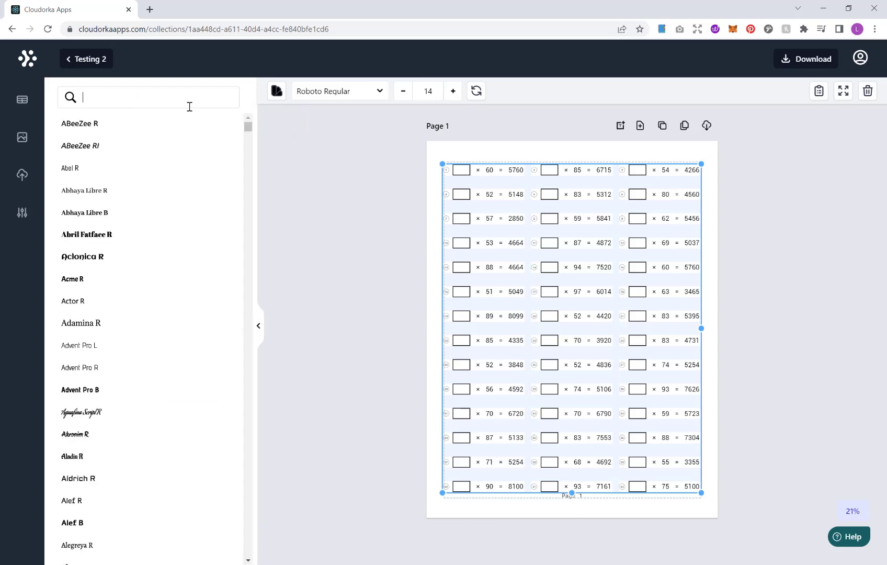
mouse_move(249, 133)
left_mouse_down()
mouse_move(250, 189)
mouse_move(251, 131)
left_mouse_up()
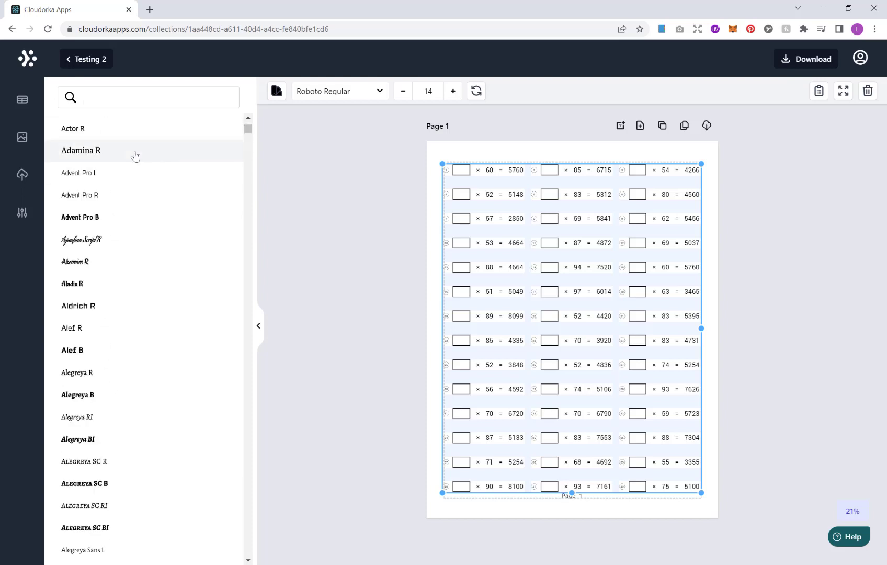
left_click(123, 179)
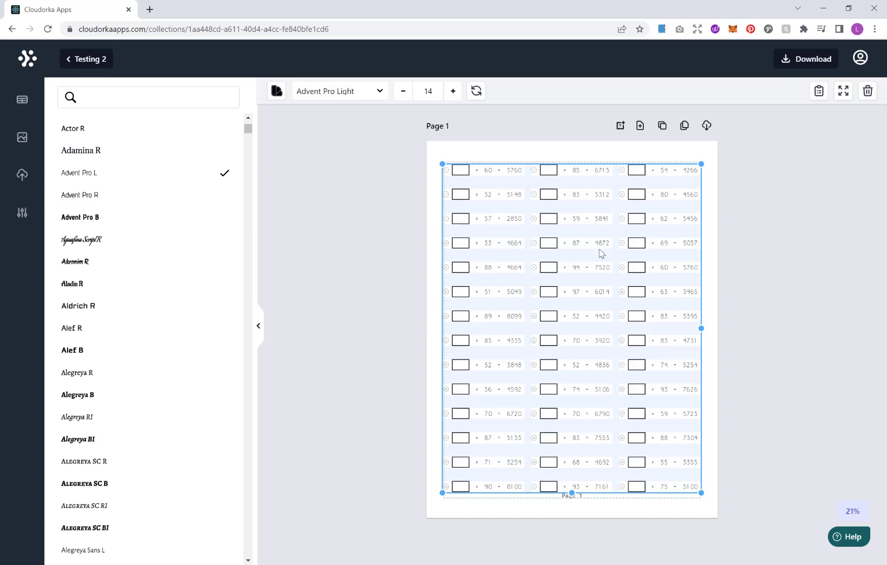
left_click(259, 327)
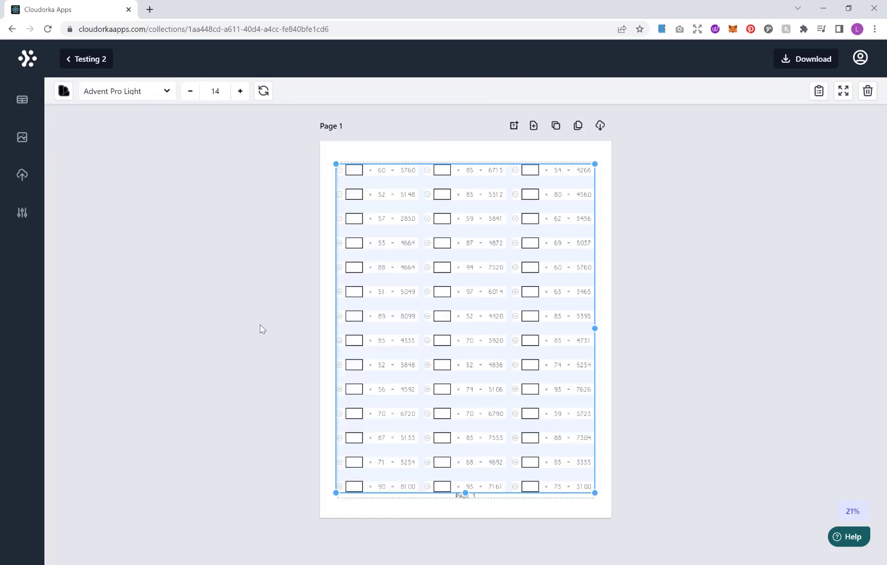
left_click(146, 207)
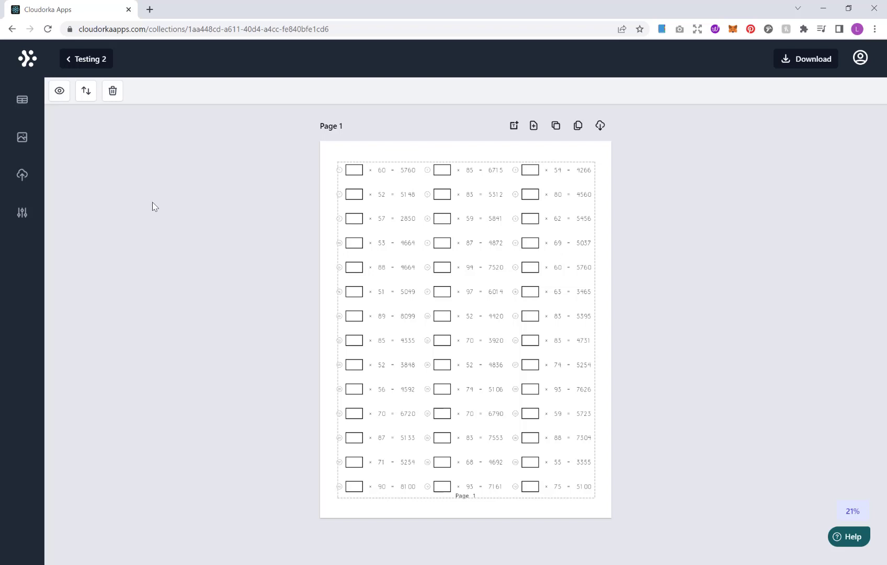
Open Bulk Clone Pages for the worksheet and enter 10 as the page count
left_click(469, 241)
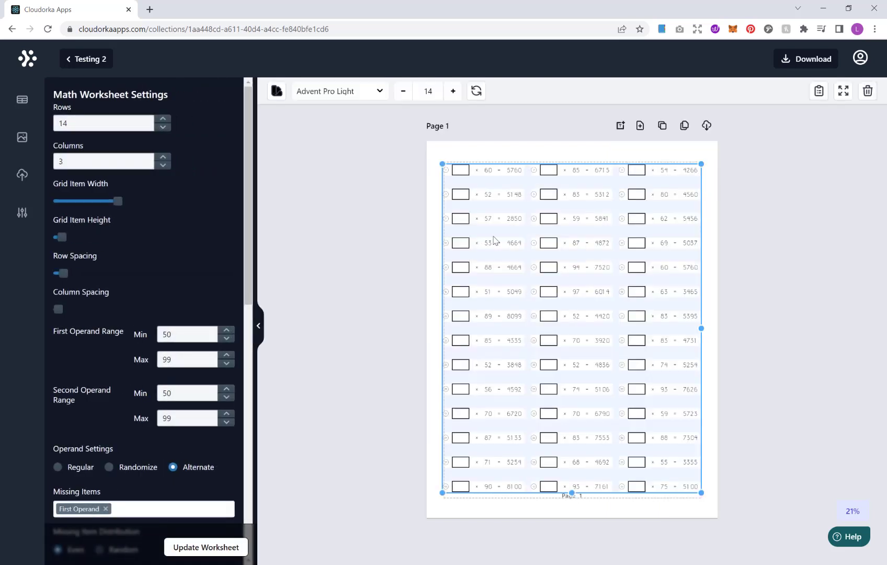
left_click(687, 129)
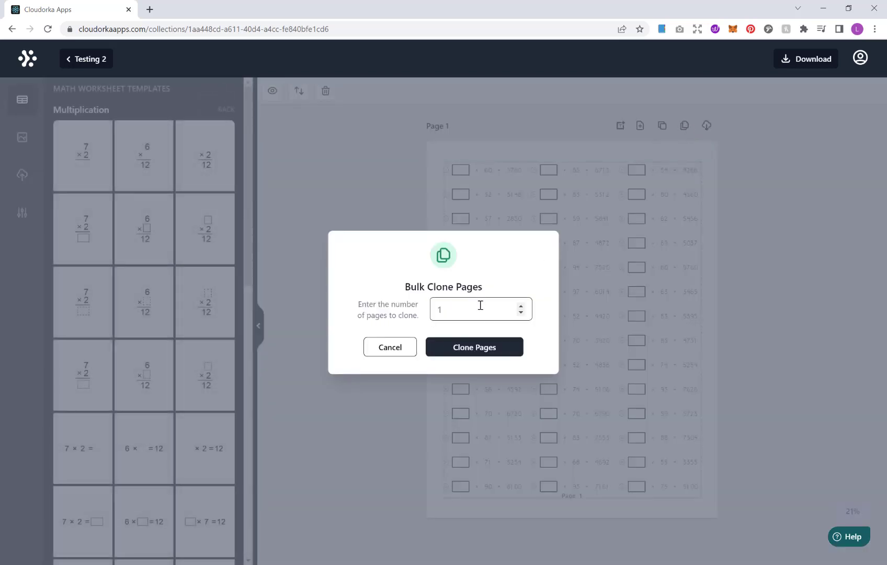
double_click(480, 304)
Create the 10 cloned pages and scroll down to Page 11 at the end
left_click(481, 348)
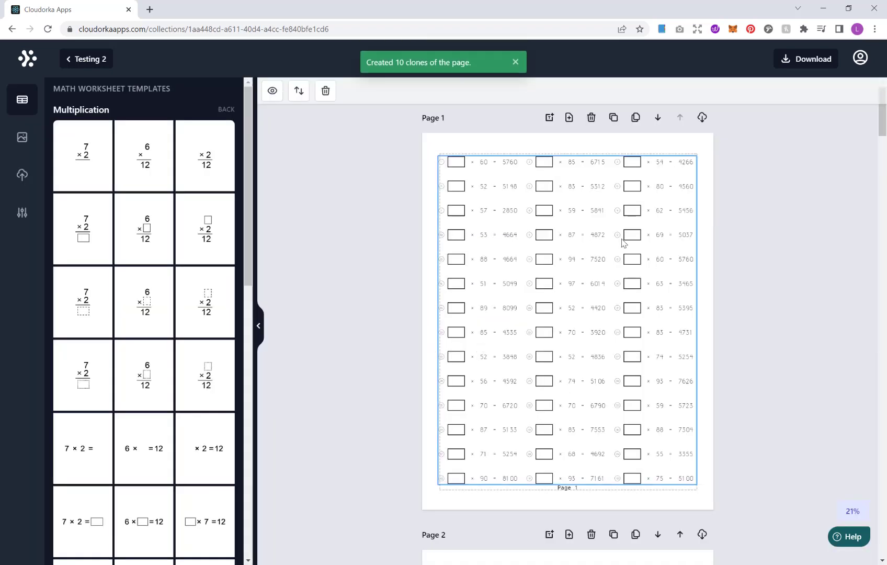
scroll(623, 236, "down", 6)
scroll(624, 239, "down", 10)
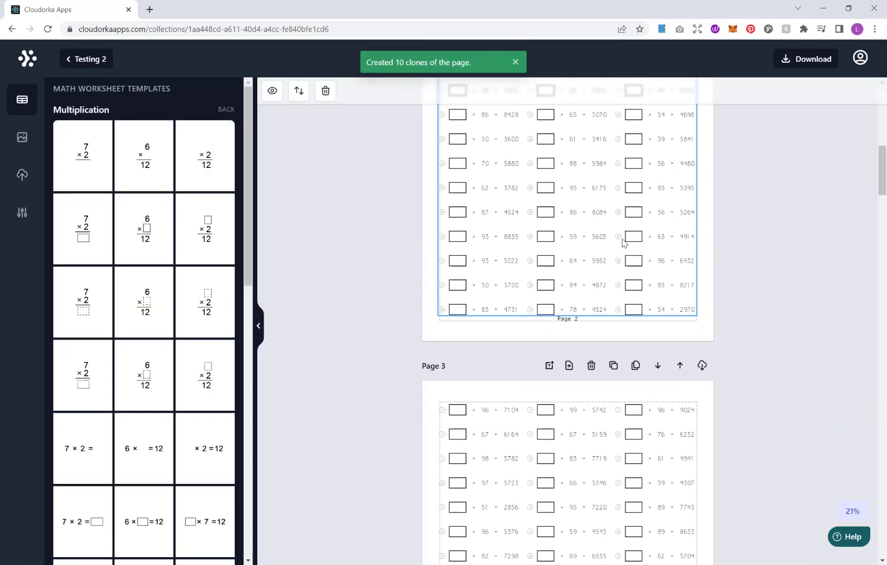
scroll(627, 239, "down", 20)
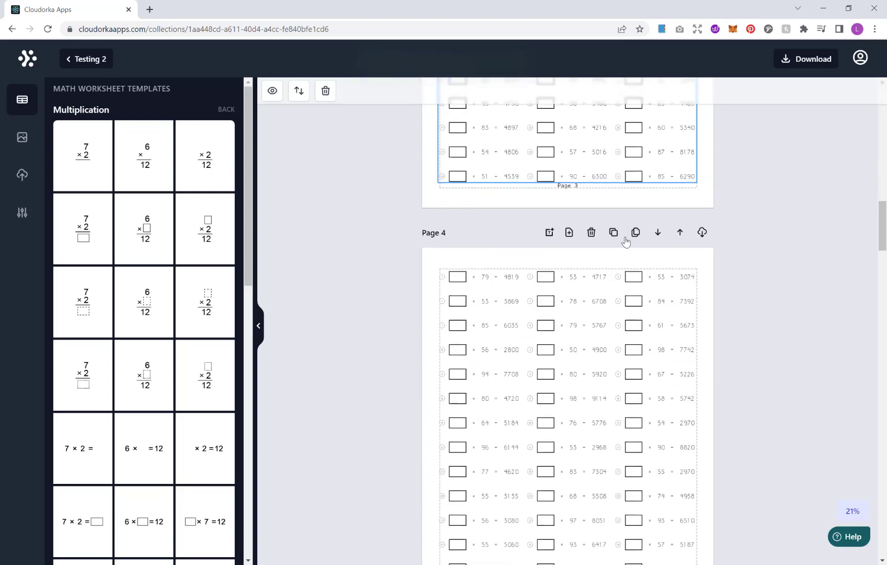
scroll(628, 240, "down", 20)
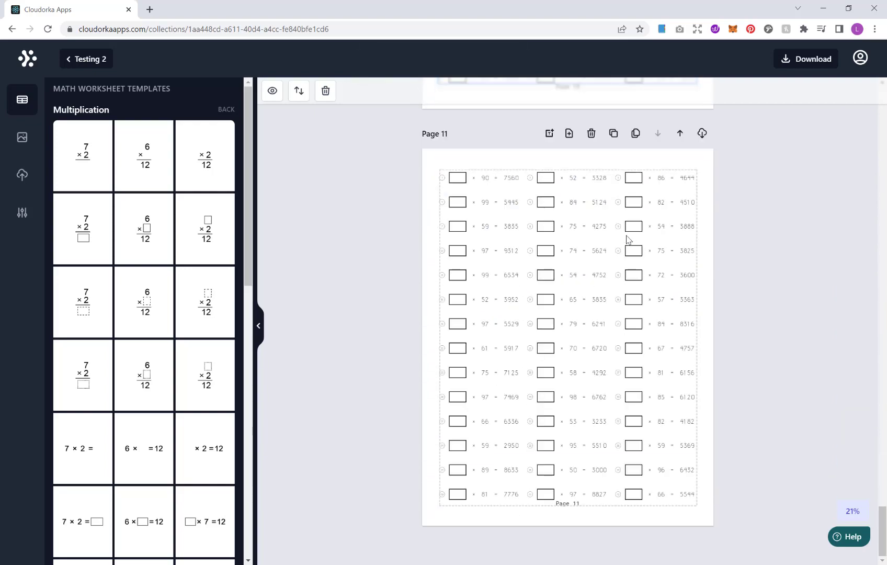
scroll(628, 239, "up", 11)
scroll(628, 240, "up", 20)
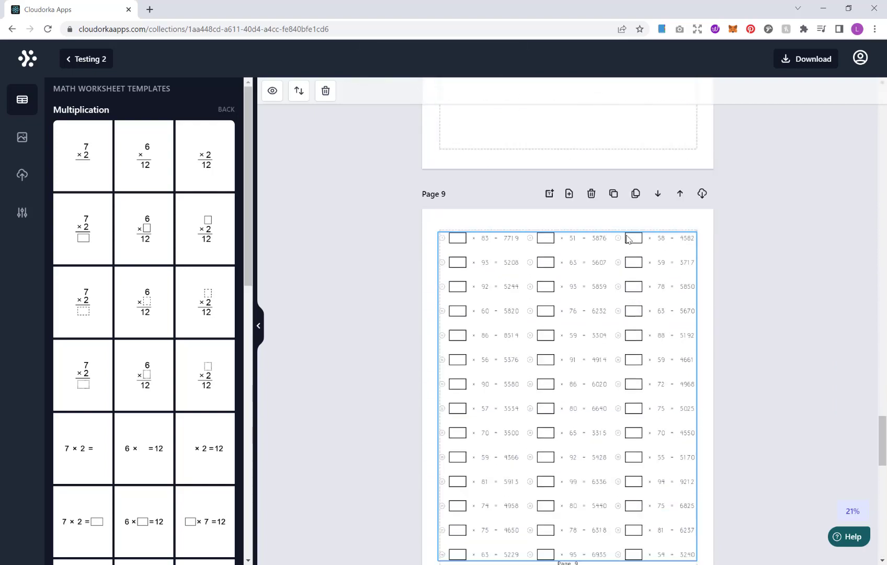
scroll(627, 240, "down", 18)
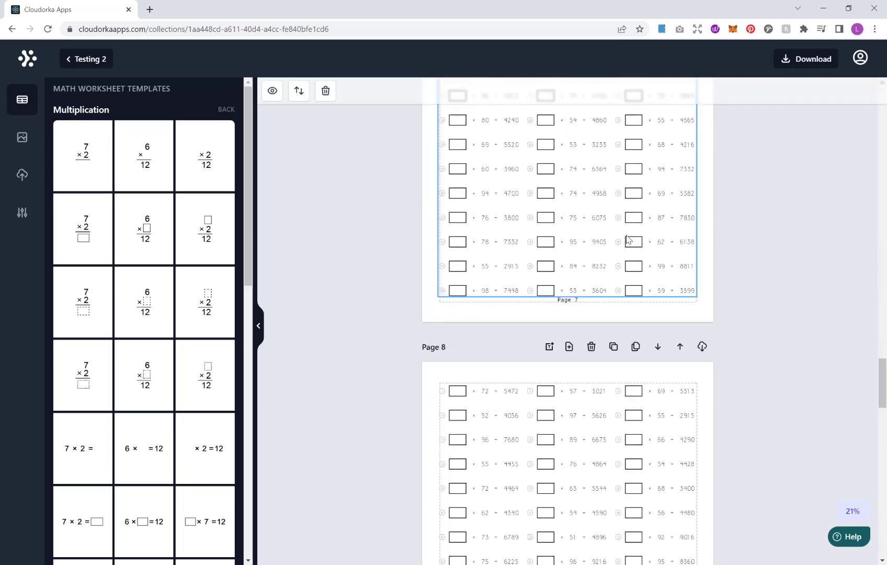
scroll(628, 239, "down", 7)
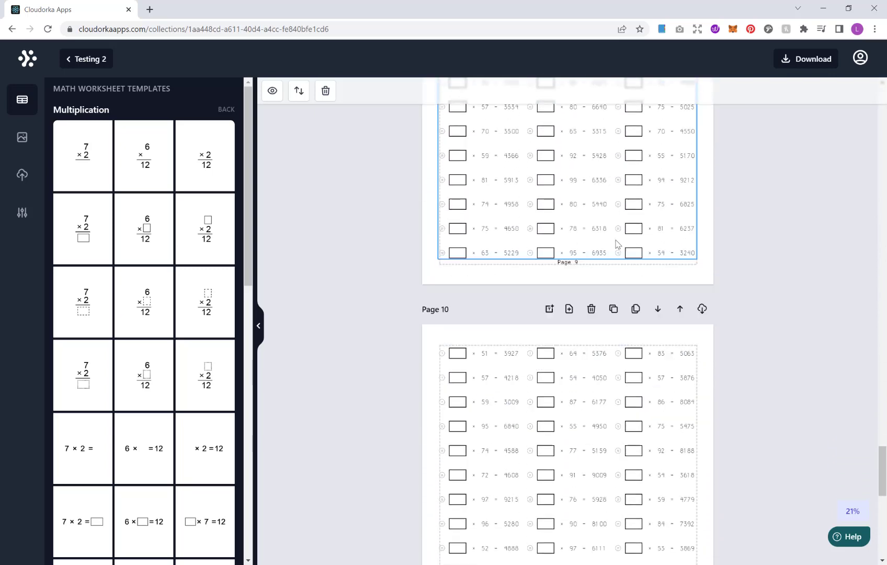
scroll(619, 248, "down", 6)
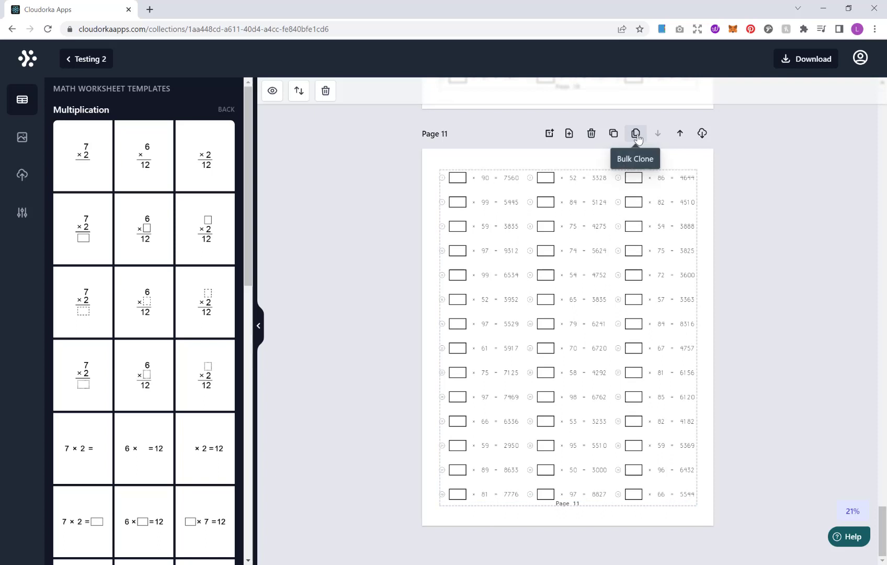
Add a blank Page 12 after Page 11 and go back to the worksheet categories
left_click(569, 134)
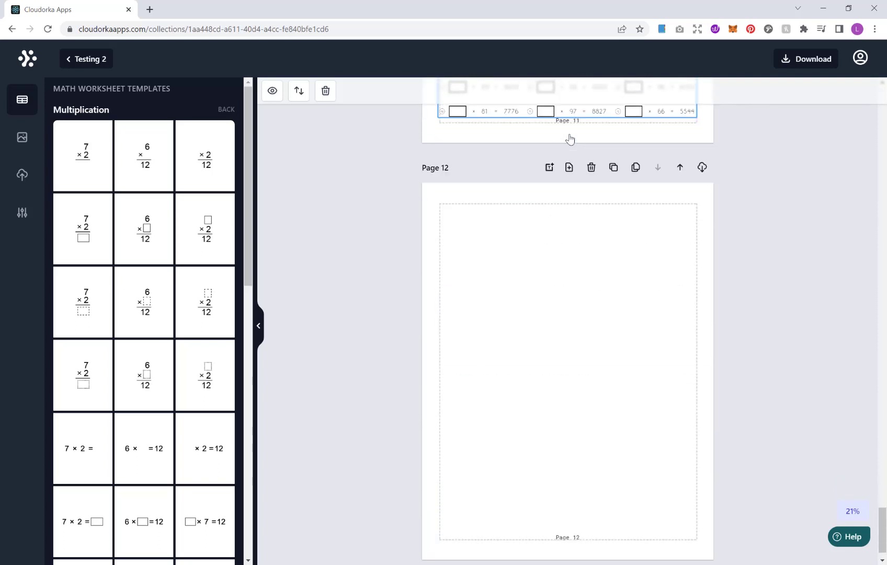
left_click(226, 109)
scroll(191, 181, "down", 3)
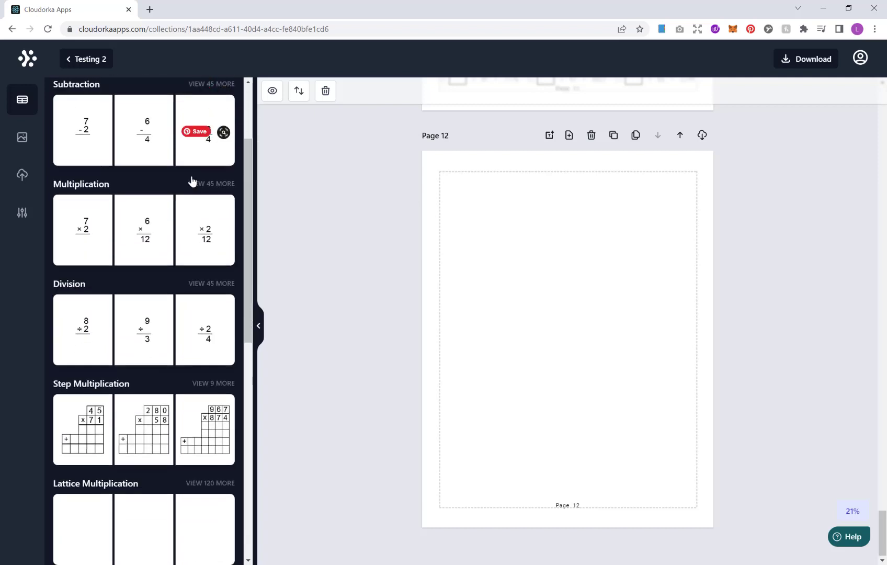
scroll(181, 180, "up", 3)
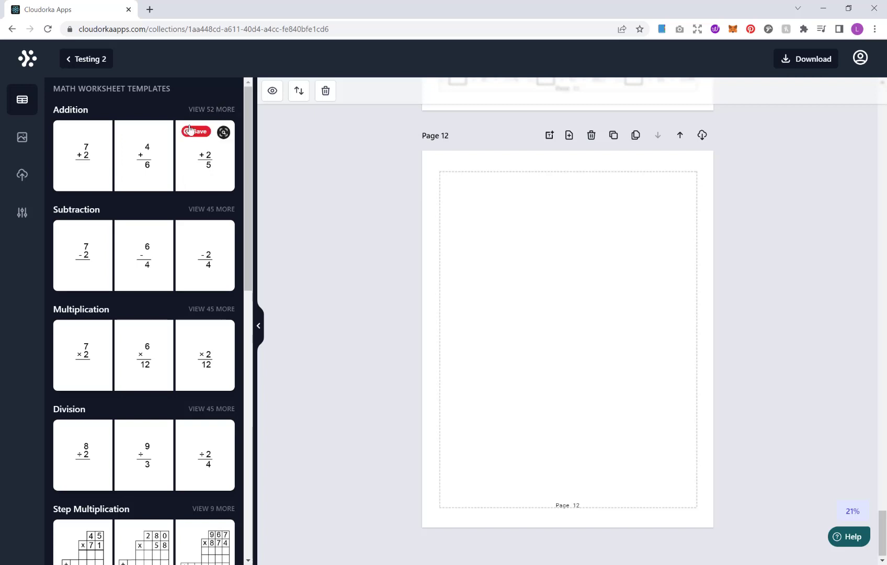
Apply the vertical missing-addend addition template (9 + _ = 12) from the Addition list
left_click(222, 111)
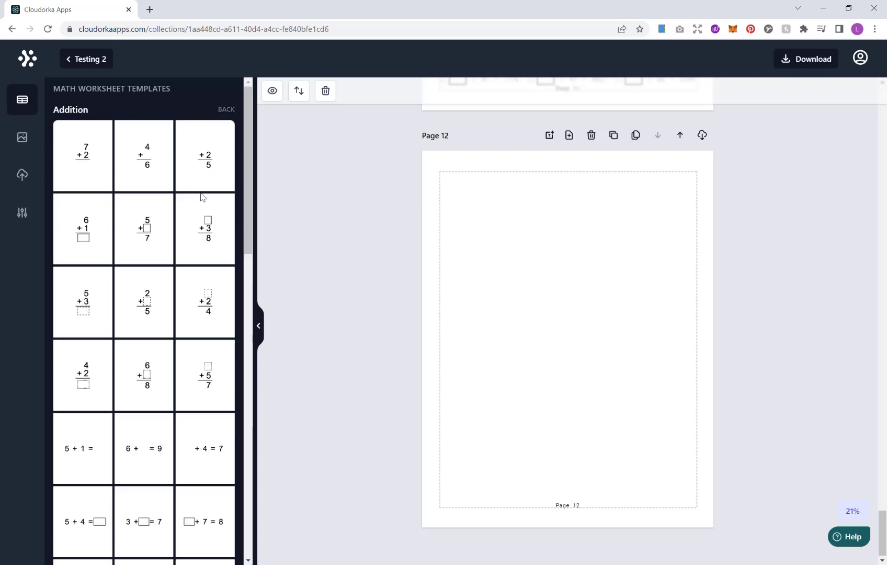
scroll(199, 194, "down", 6)
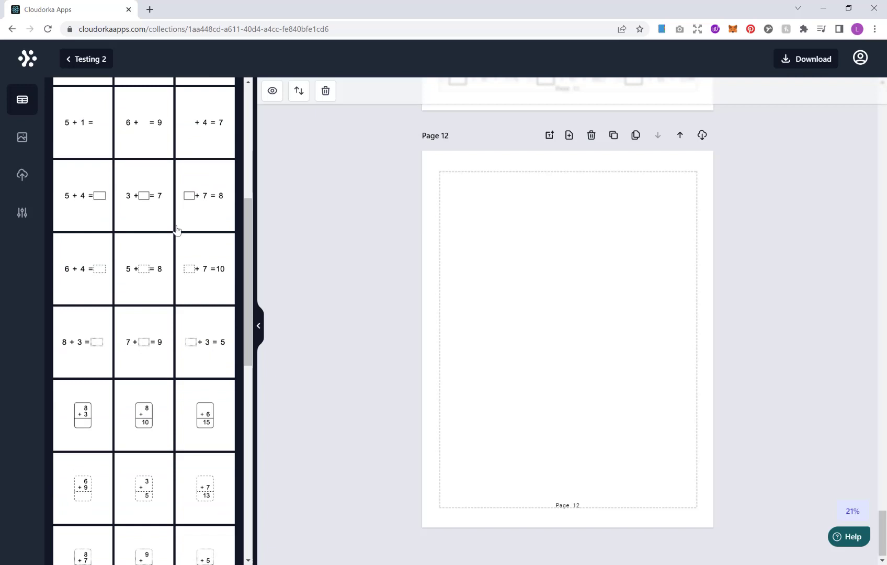
scroll(179, 271, "down", 3)
scroll(208, 300, "up", 2)
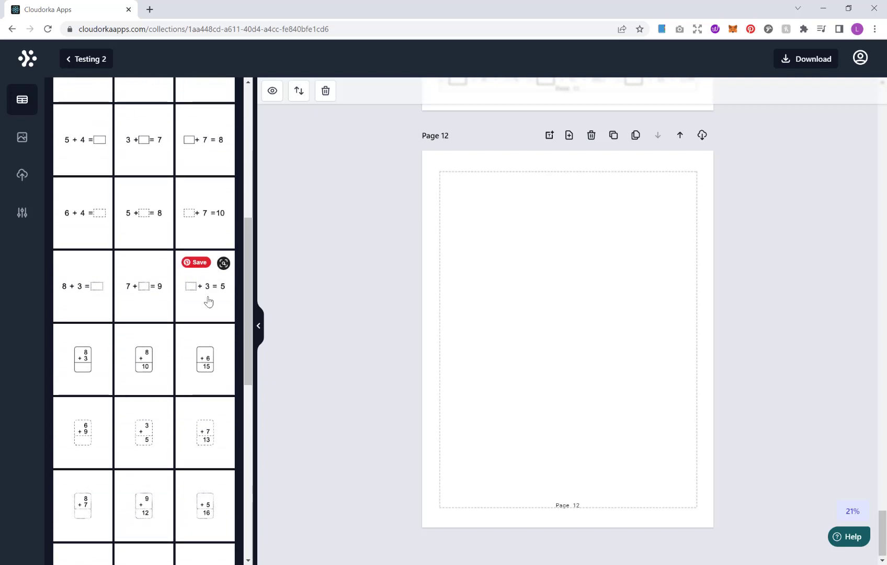
scroll(204, 316, "down", 4)
scroll(177, 314, "down", 3)
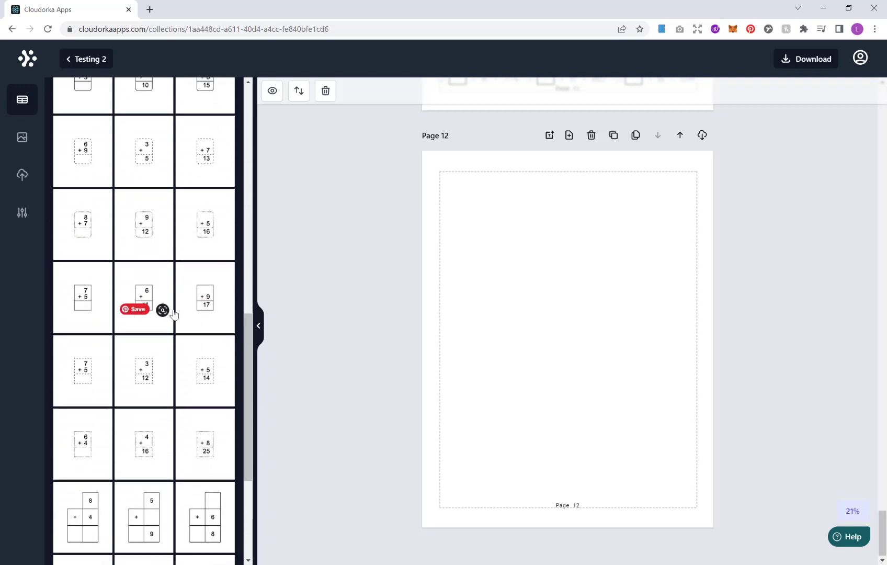
scroll(175, 313, "up", 2)
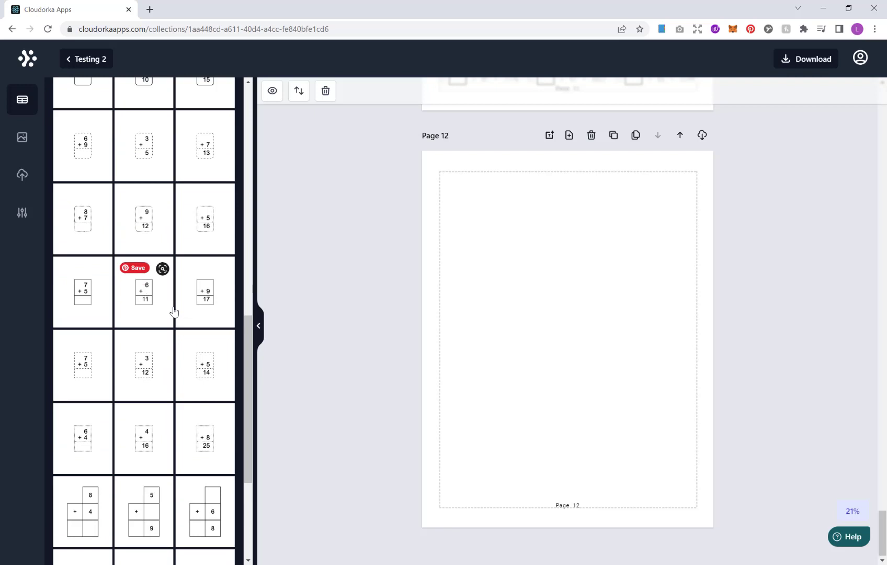
left_click(142, 225)
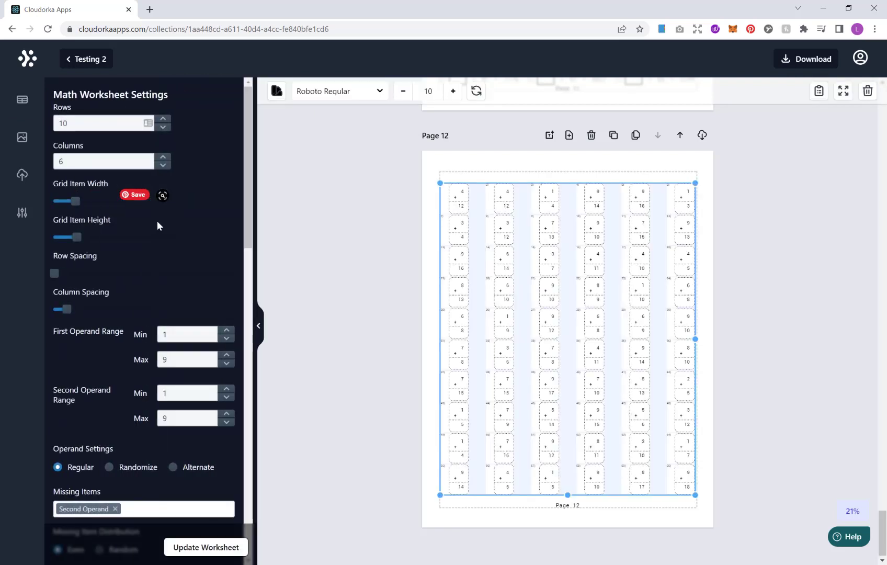
scroll(735, 285, "up", 2)
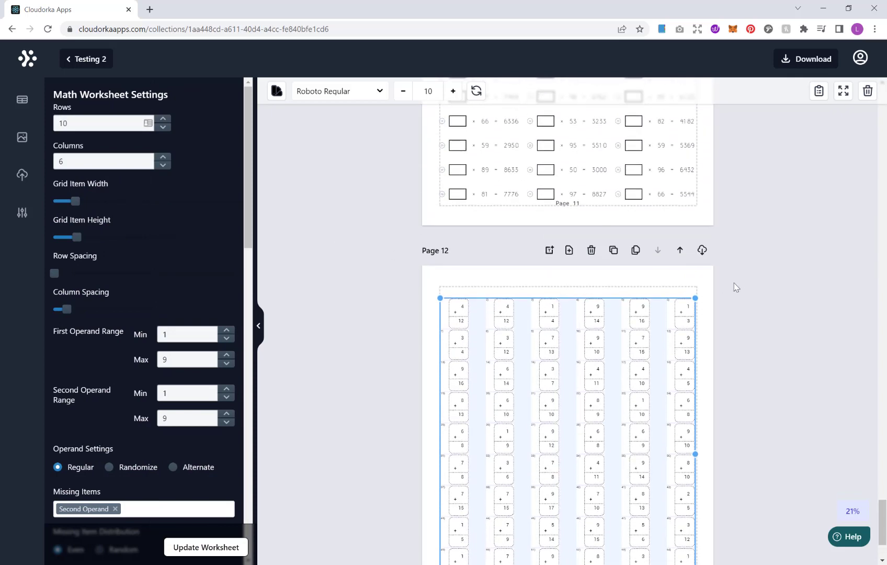
scroll(734, 283, "down", 2)
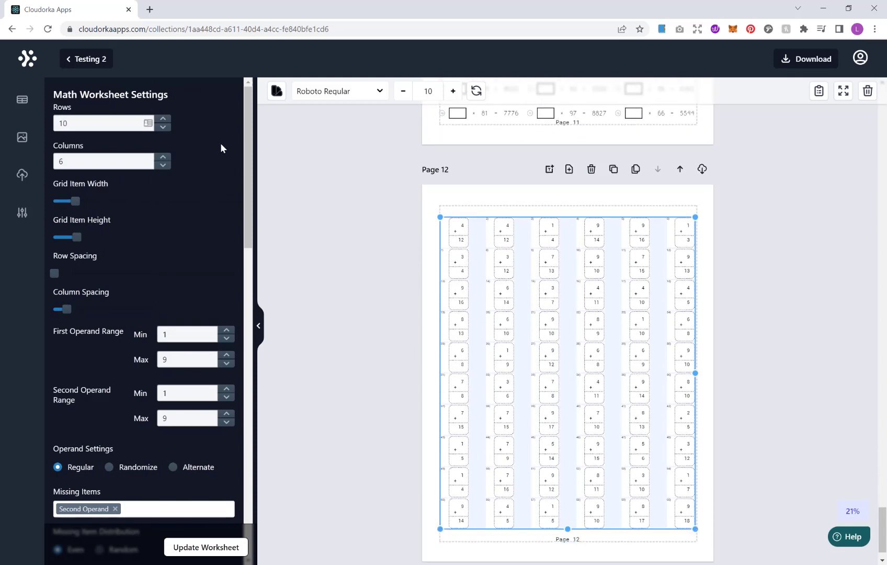
scroll(203, 143, "down", 2)
scroll(204, 146, "down", 5)
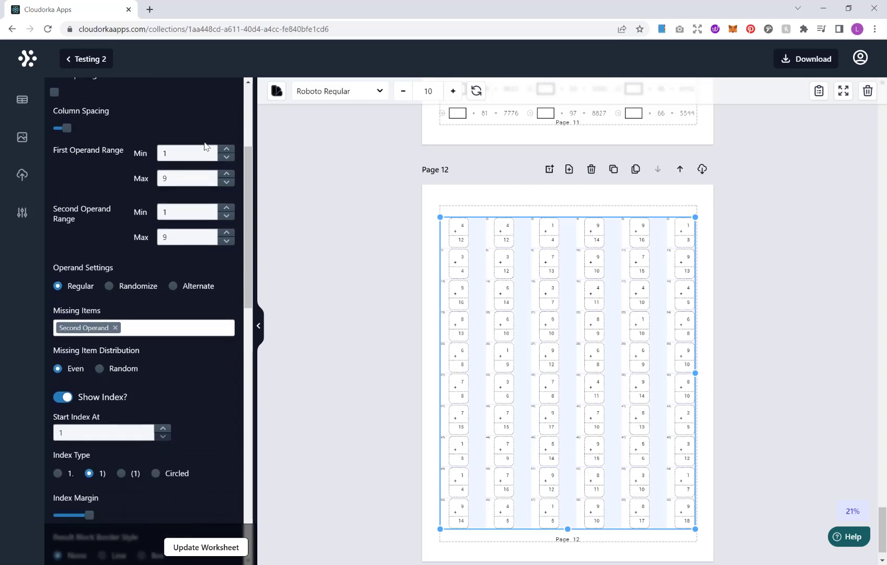
scroll(206, 138, "down", 6)
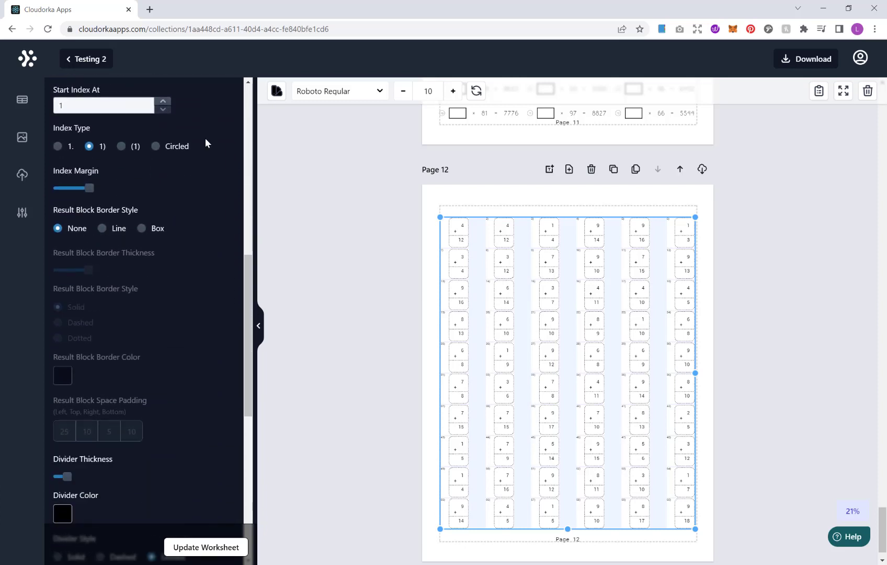
scroll(205, 138, "down", 3)
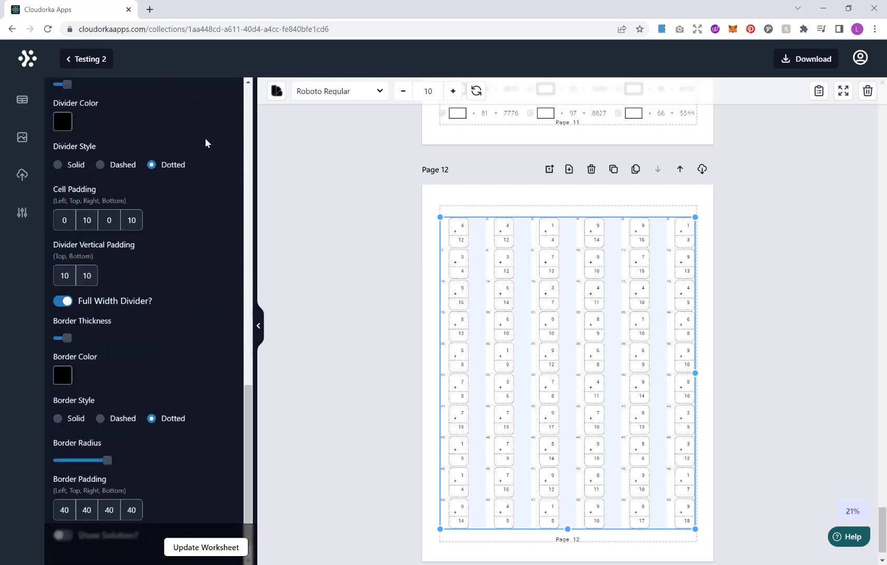
scroll(179, 244, "up", 6)
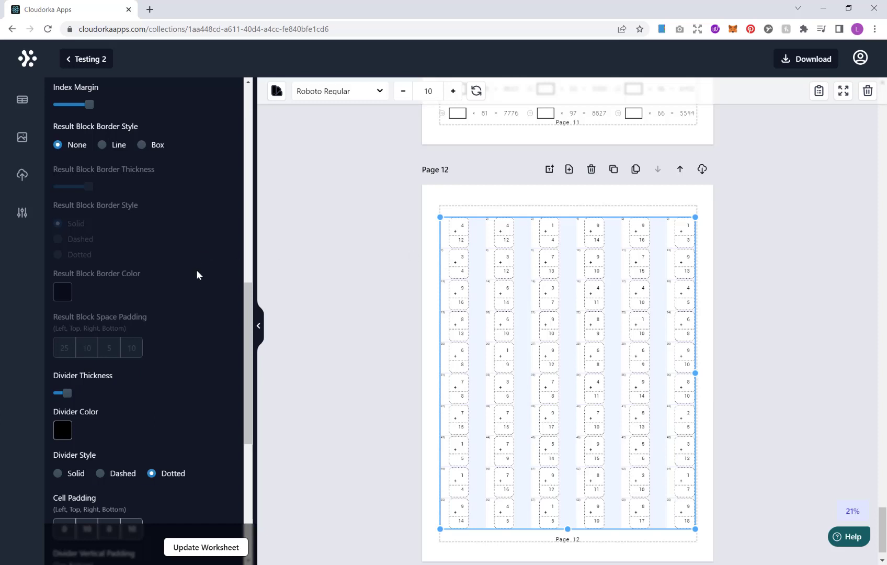
scroll(185, 290, "up", 4)
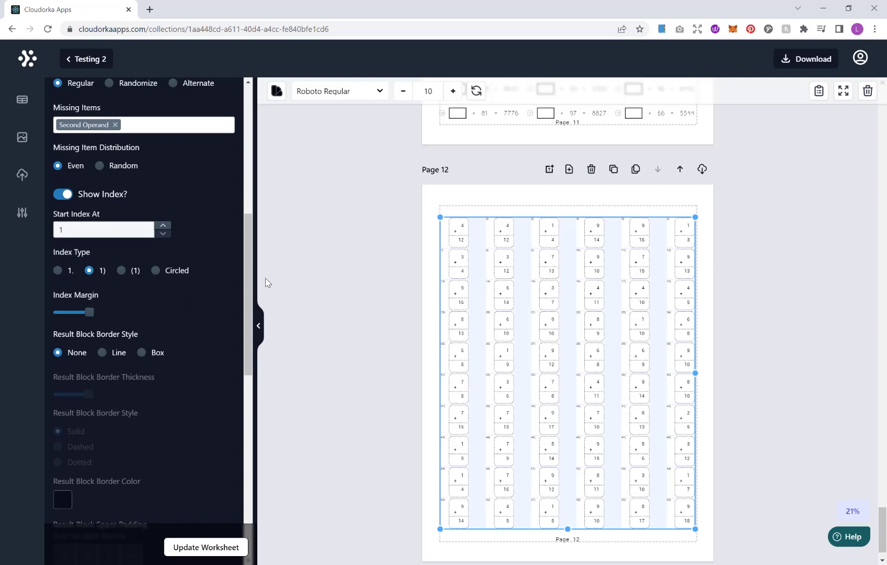
scroll(180, 243, "up", 7)
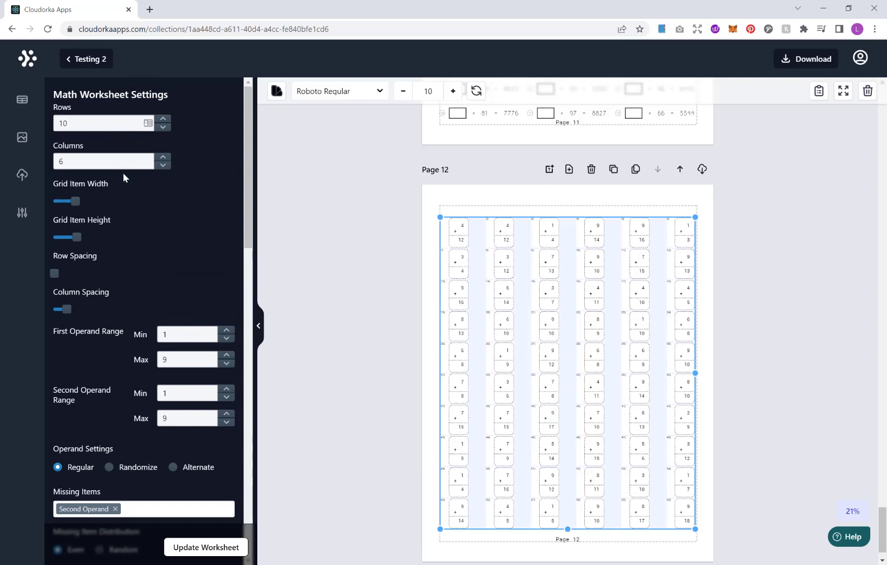
scroll(125, 174, "down", 3)
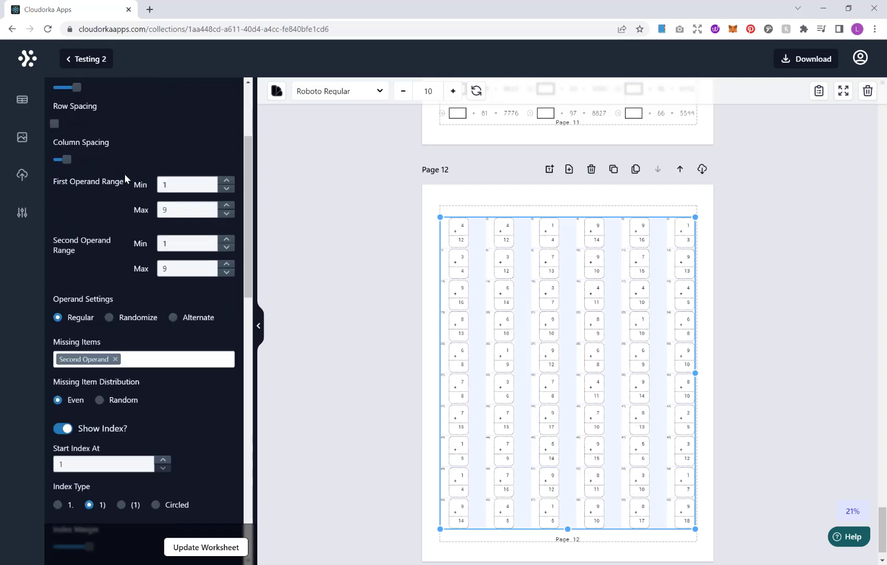
Bulk clone the Page 12 addition worksheet into 10 new pages starting at Page 13
left_click(347, 354)
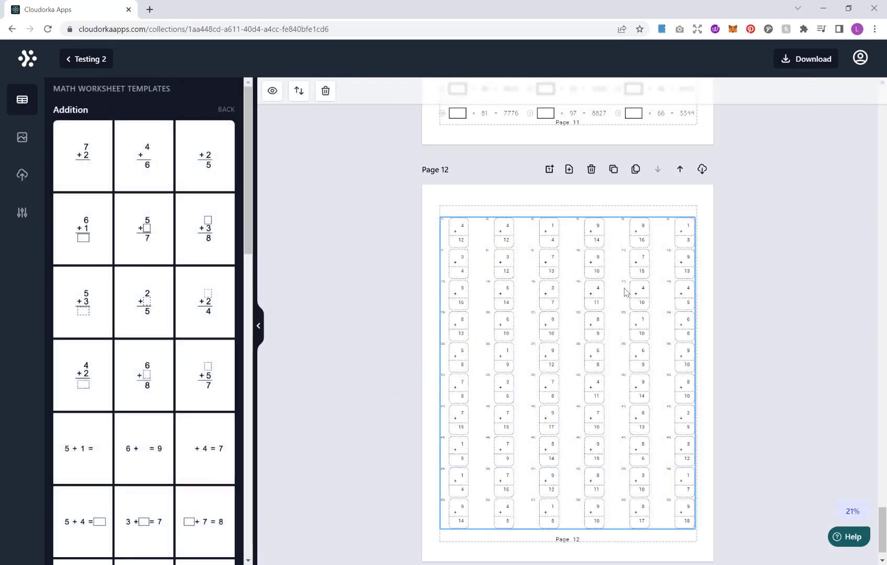
left_click(625, 292)
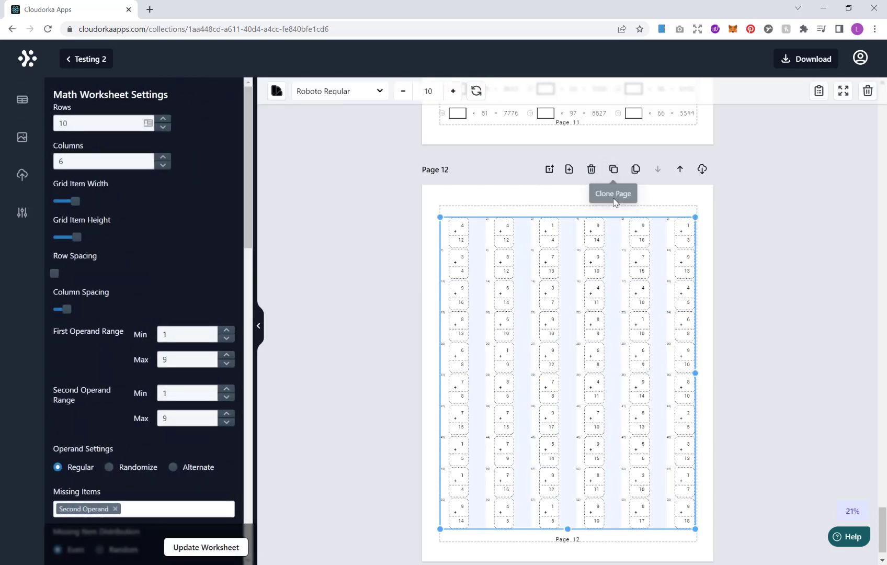
left_click(635, 170)
left_click(487, 351)
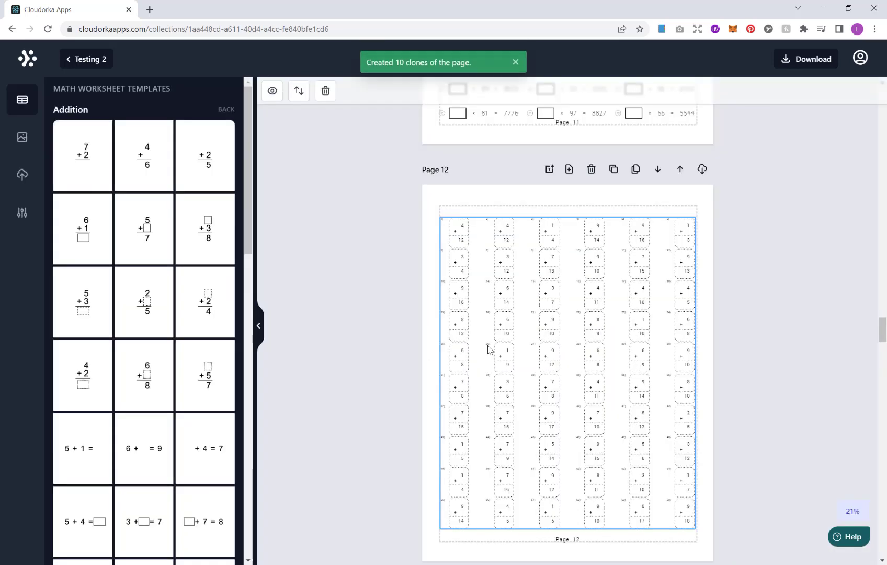
scroll(538, 317, "down", 6)
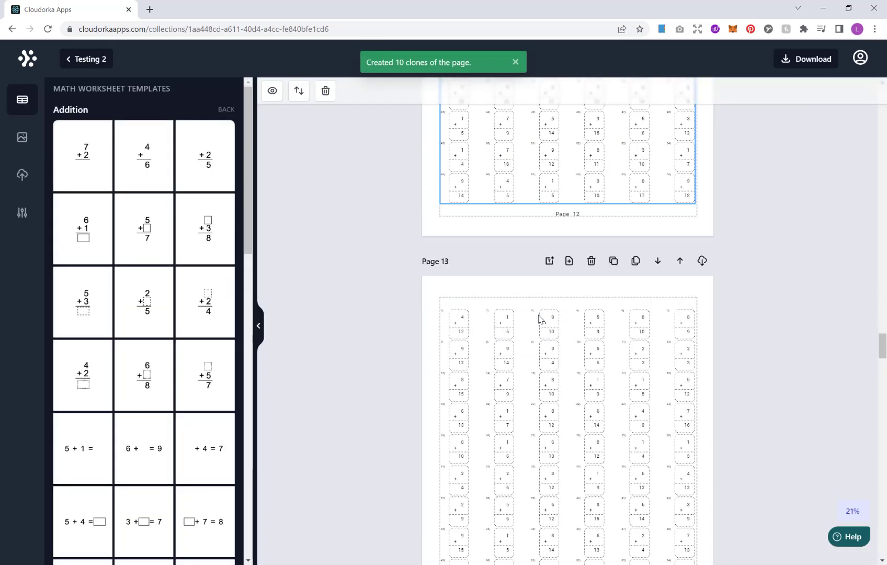
scroll(538, 317, "down", 10)
scroll(538, 318, "up", 15)
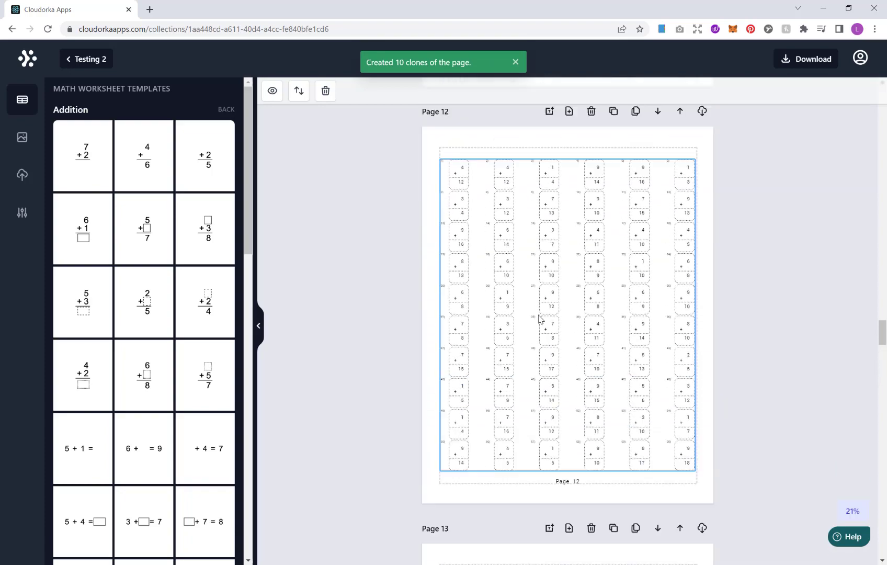
scroll(540, 319, "up", 20)
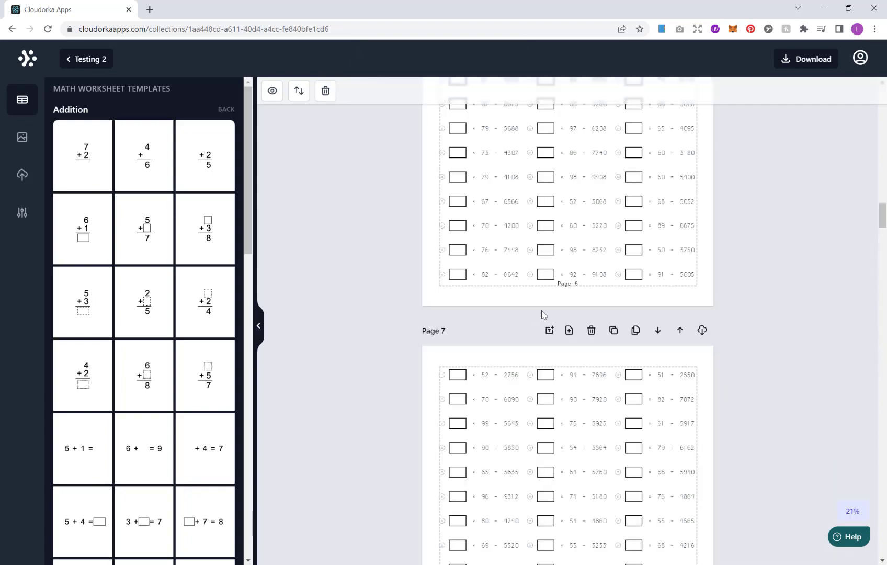
scroll(541, 311, "up", 18)
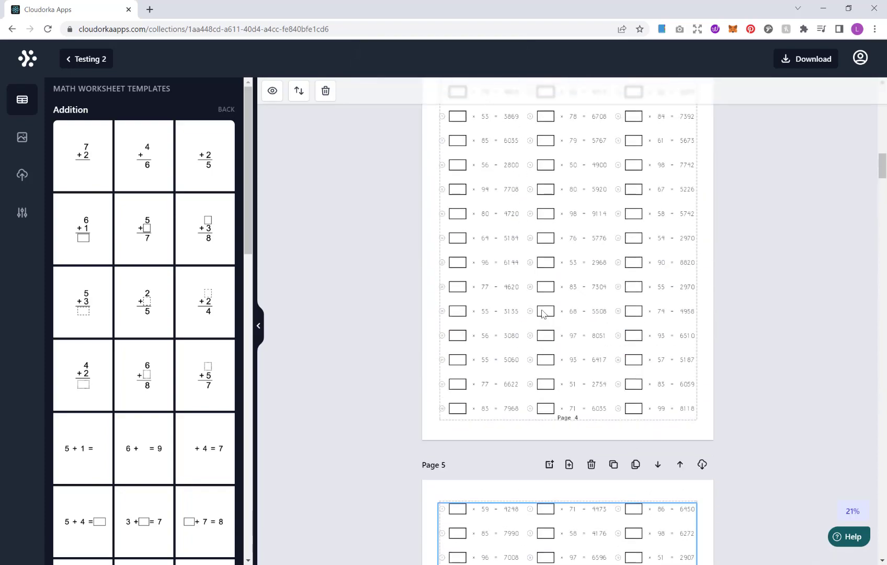
scroll(542, 313, "up", 18)
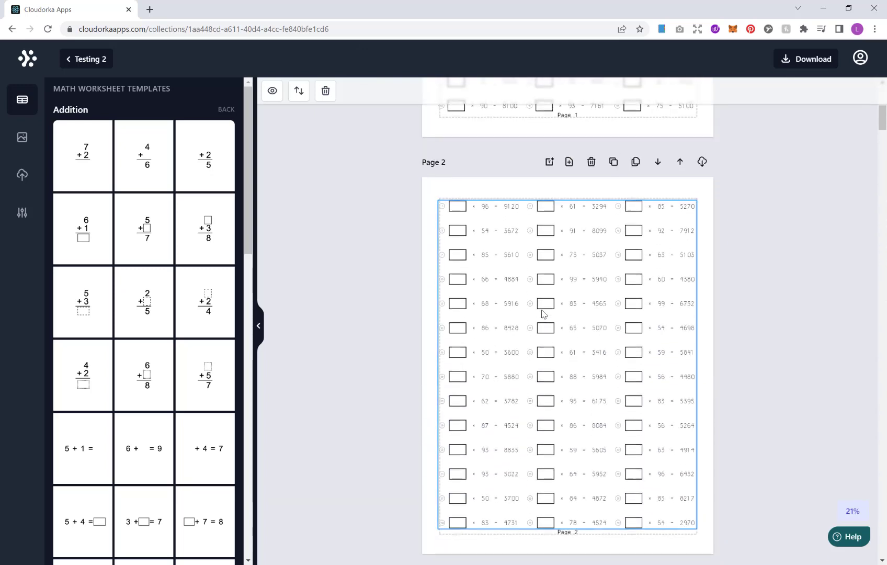
scroll(542, 313, "up", 7)
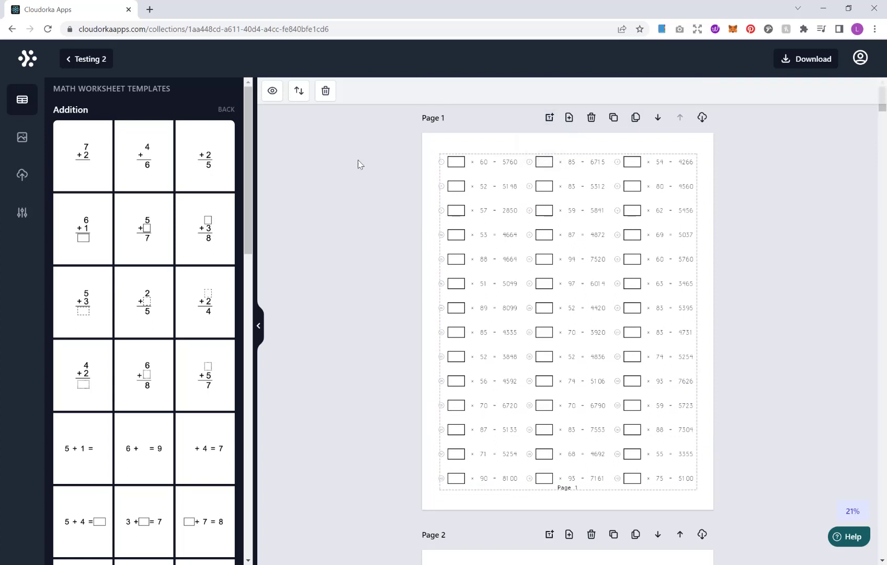
Browse the clip-art Images library, then show the Uploads panel, reloading when the editor blanks
left_click(22, 140)
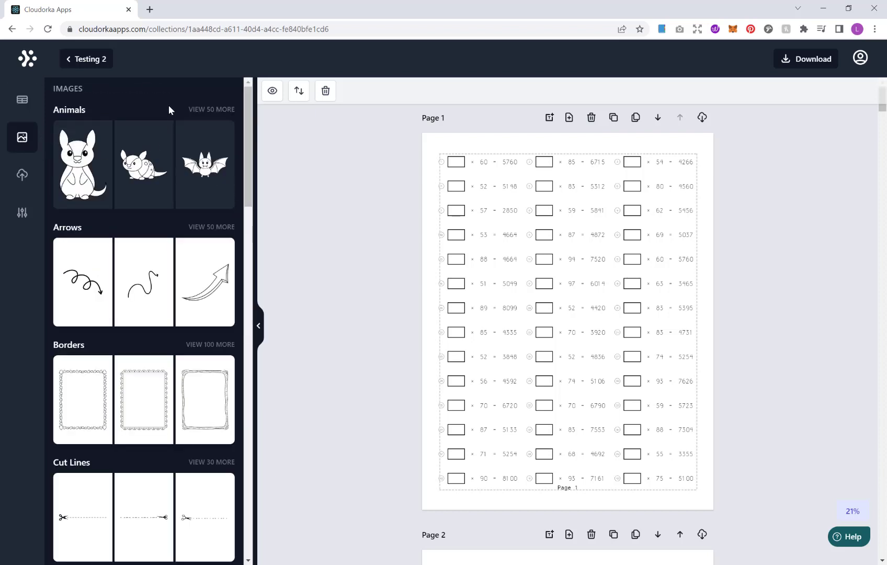
left_click_drag(250, 128, 240, 108)
left_click(21, 176)
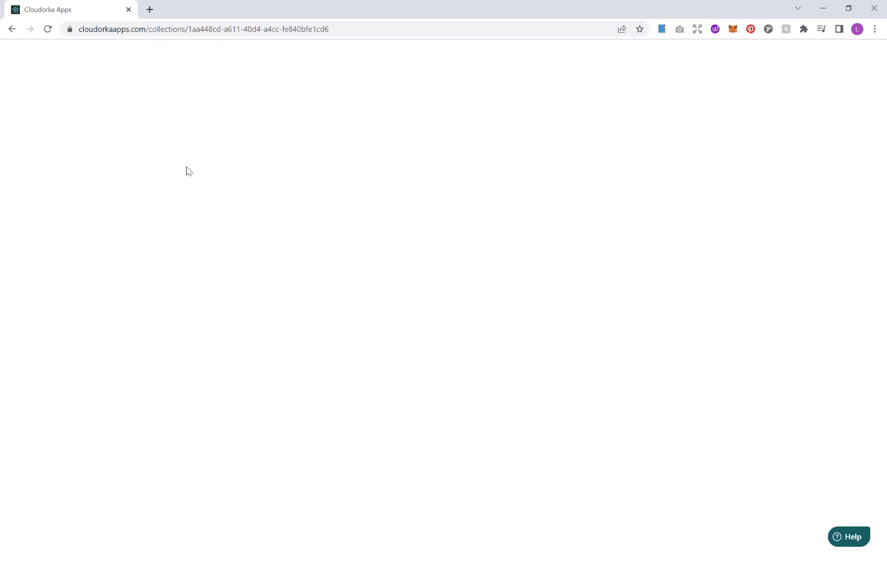
left_click(47, 28)
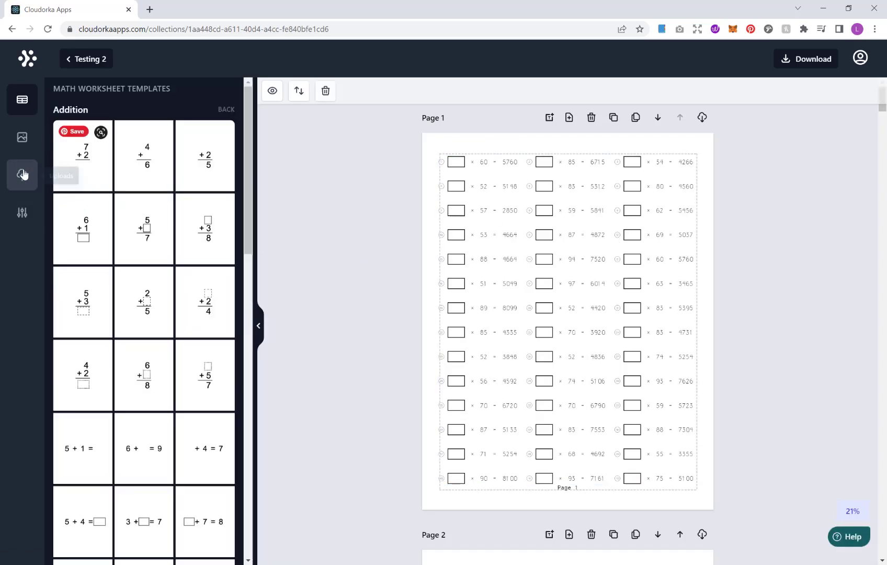
left_click(23, 174)
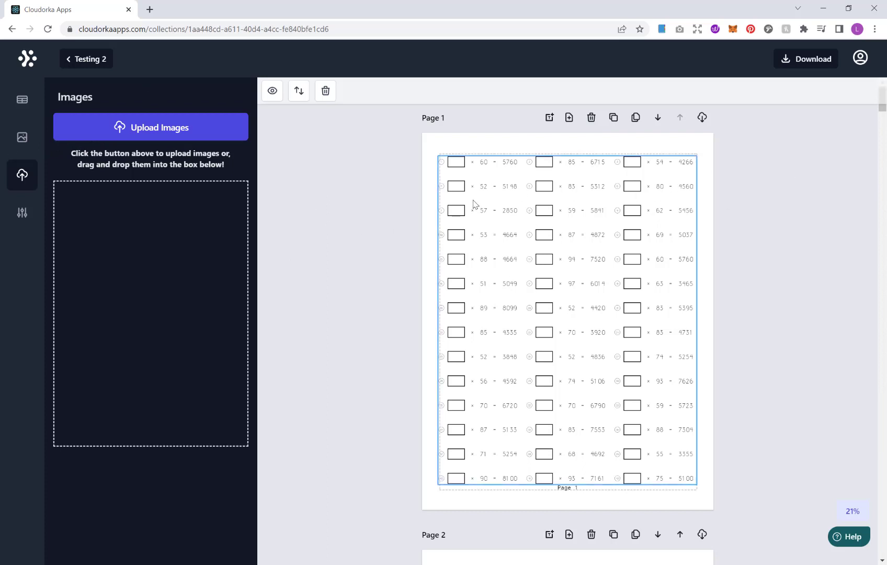
Generate the Testing 2 answer key and review the answers for Pages 1 through 22
left_click(276, 95)
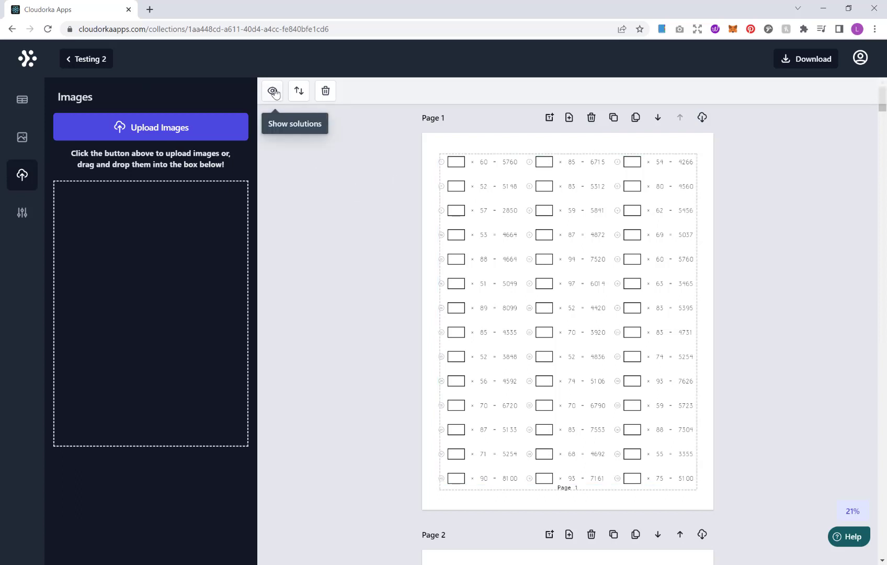
left_click(273, 91)
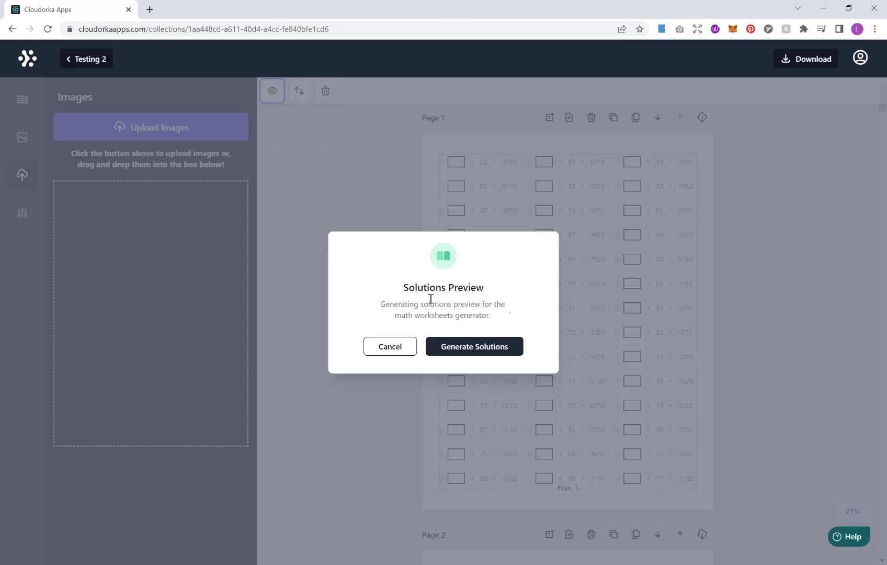
left_click(499, 348)
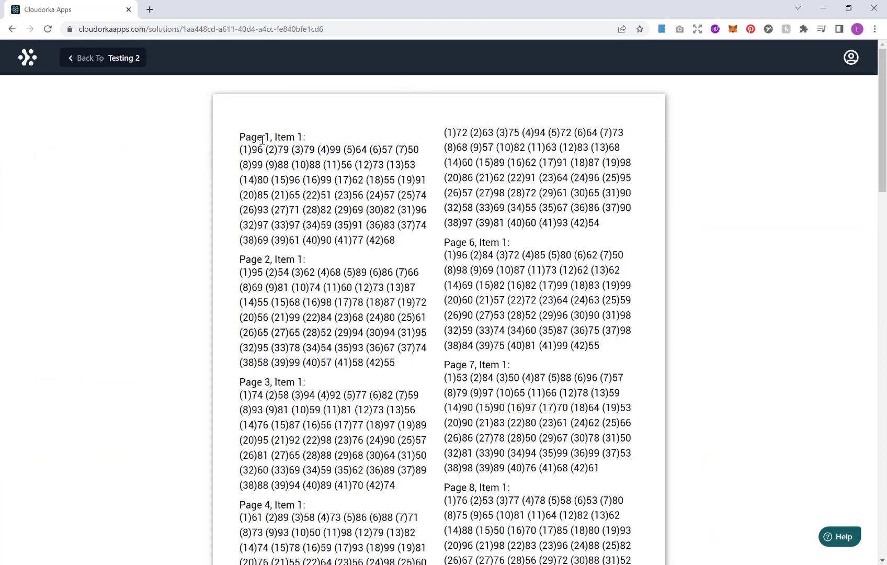
scroll(264, 140, "down", 20)
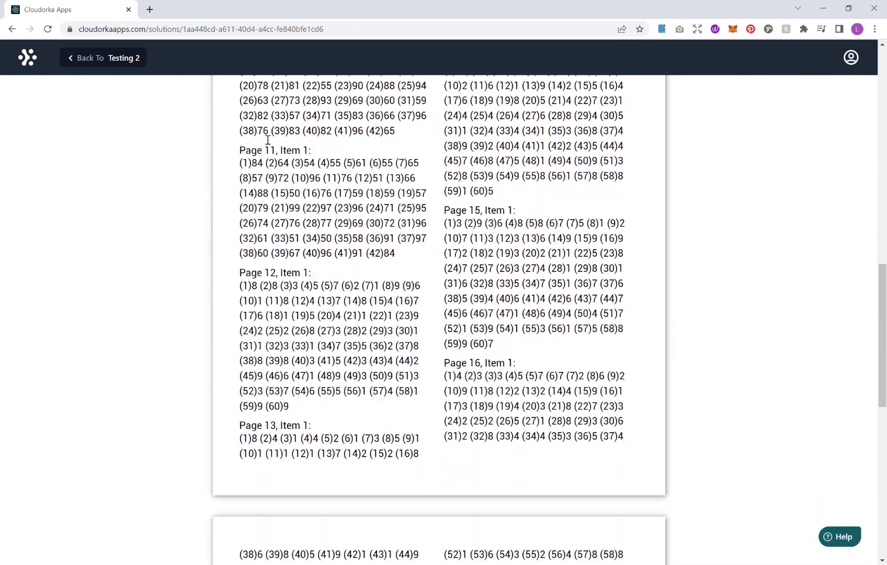
scroll(268, 140, "down", 10)
scroll(276, 145, "up", 4)
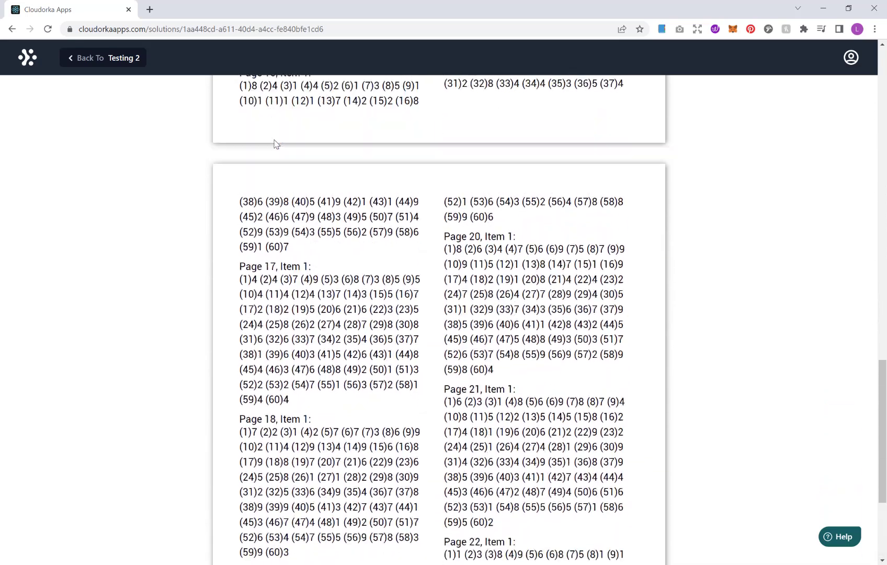
scroll(276, 144, "up", 20)
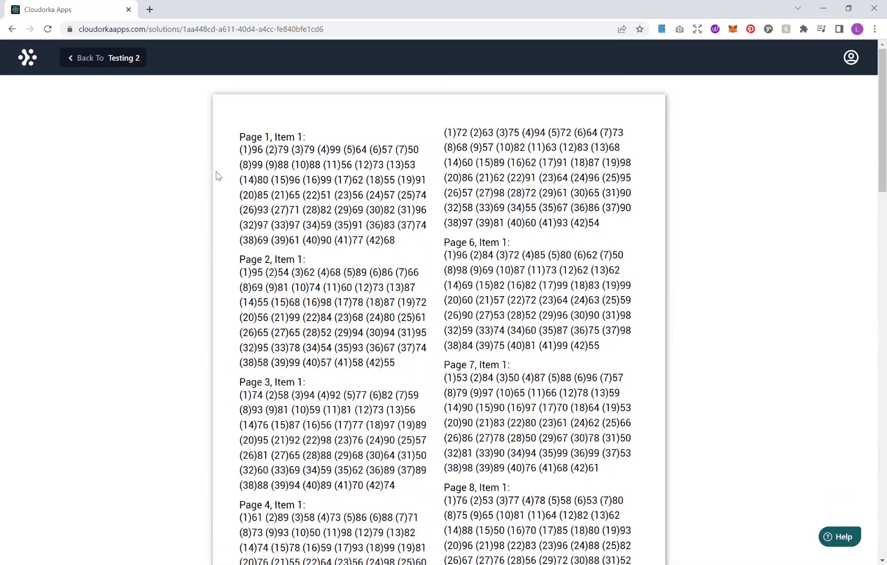
scroll(368, 227, "down", 20)
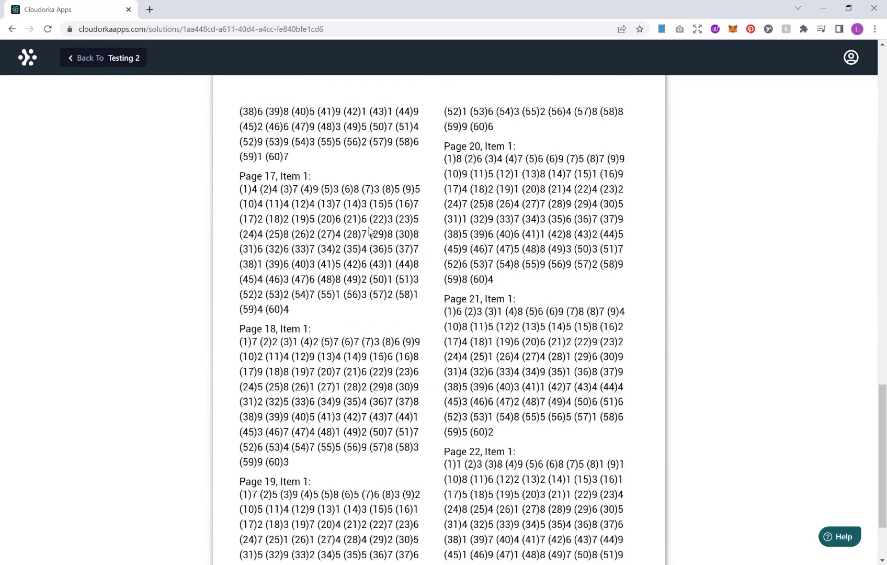
scroll(371, 220, "up", 6)
scroll(371, 220, "up", 12)
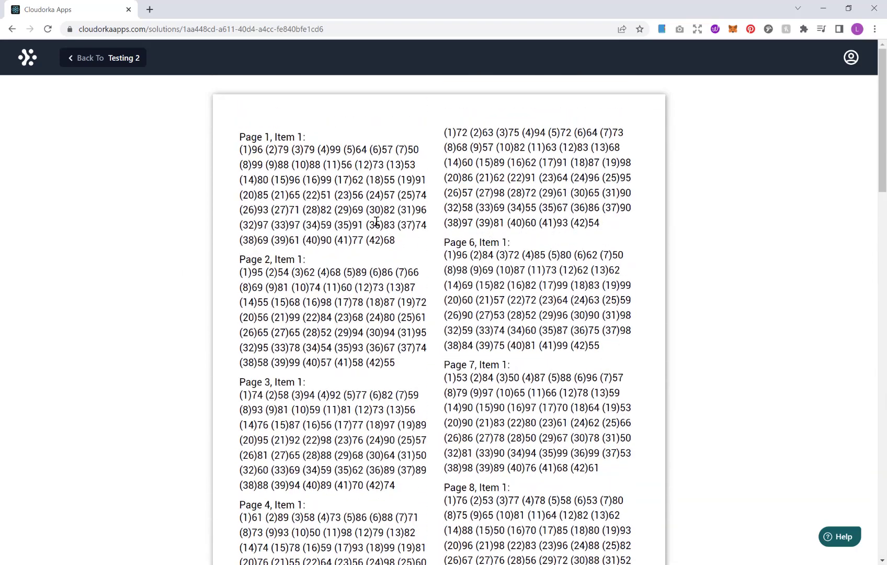
Back in the Testing 2 editor, confirm the Page 23–25 Solutions pages, then return to Page 1
left_click(113, 61)
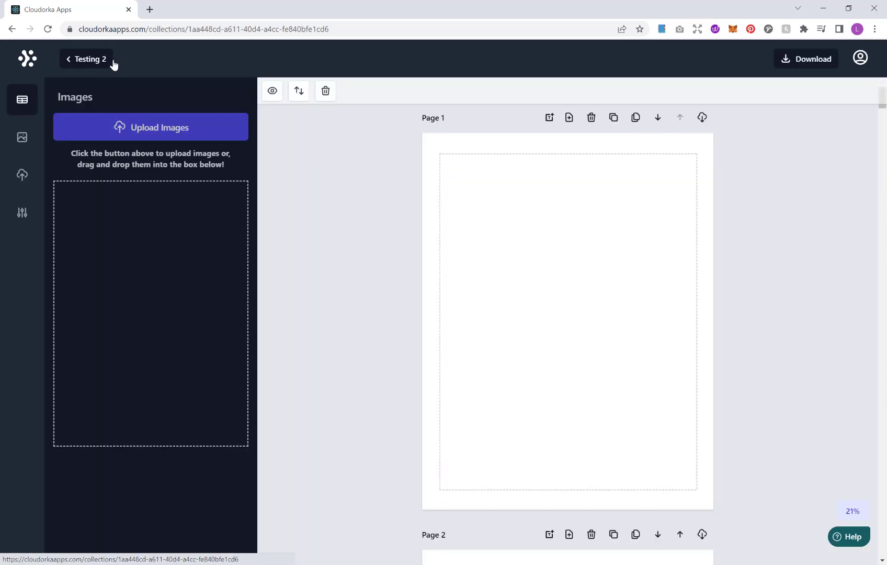
scroll(680, 241, "down", 20)
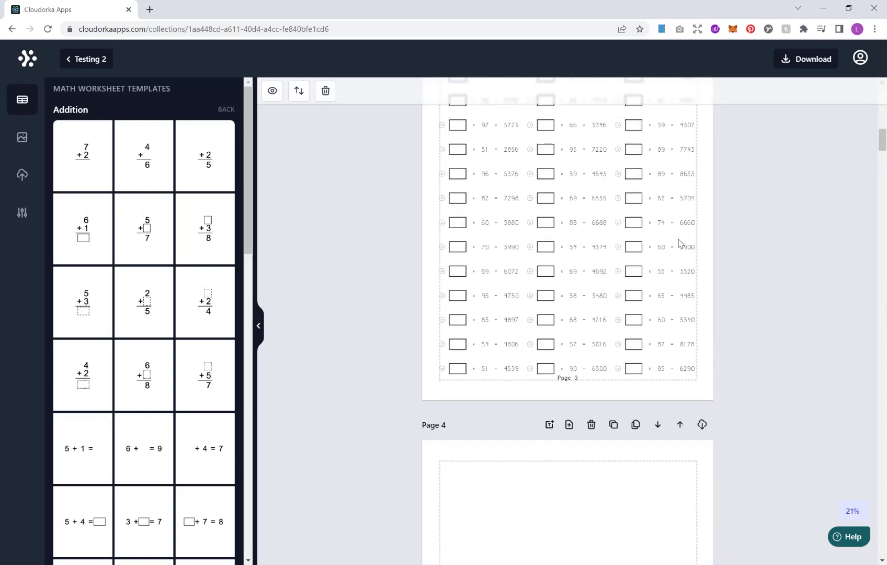
scroll(680, 241, "down", 20)
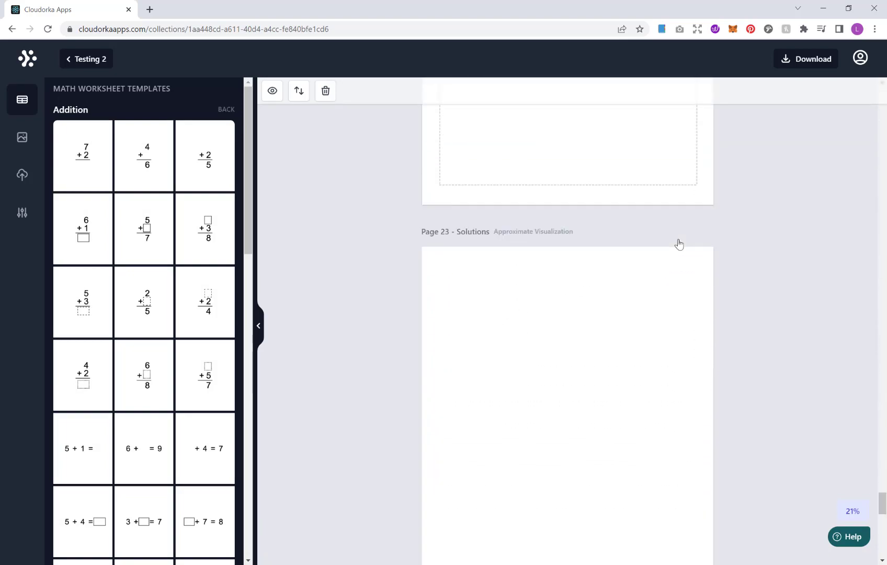
scroll(626, 182, "up", 10)
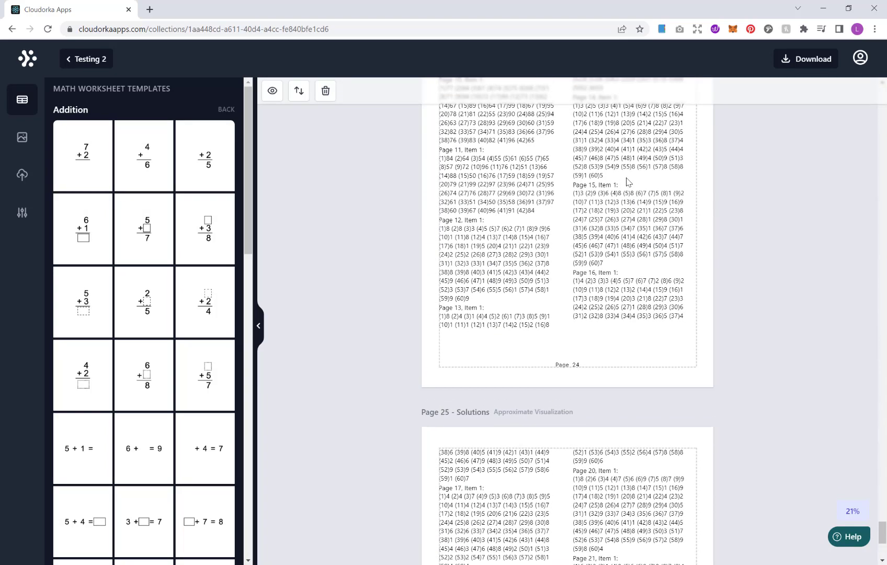
scroll(604, 278, "up", 20)
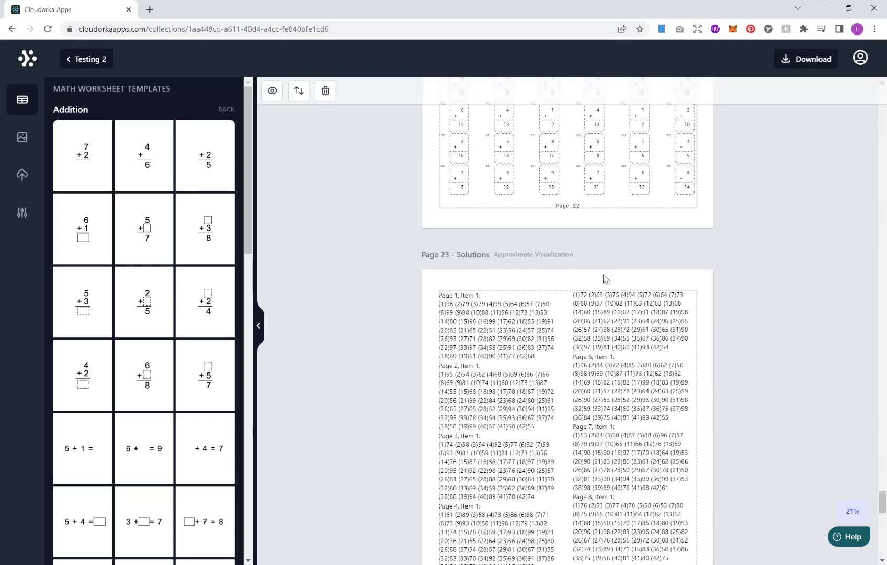
scroll(604, 278, "up", 20)
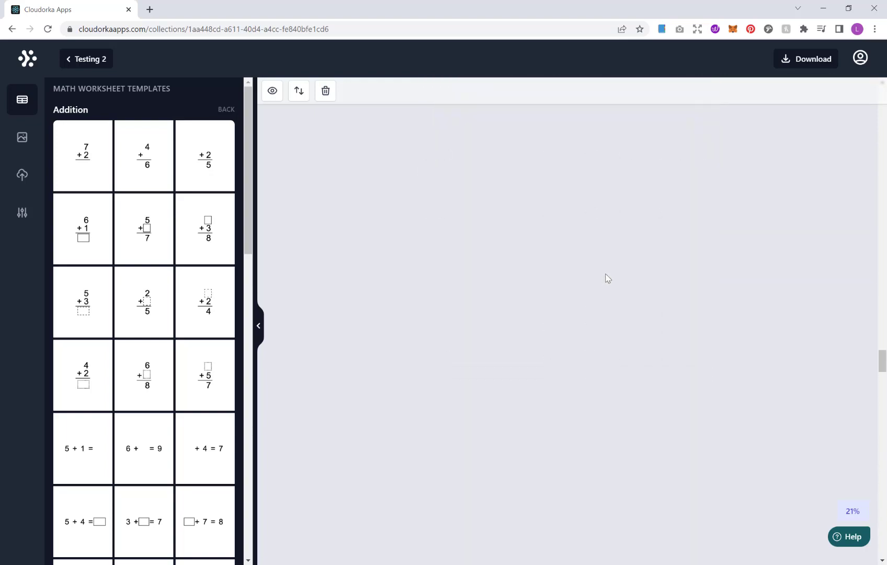
scroll(606, 277, "up", 20)
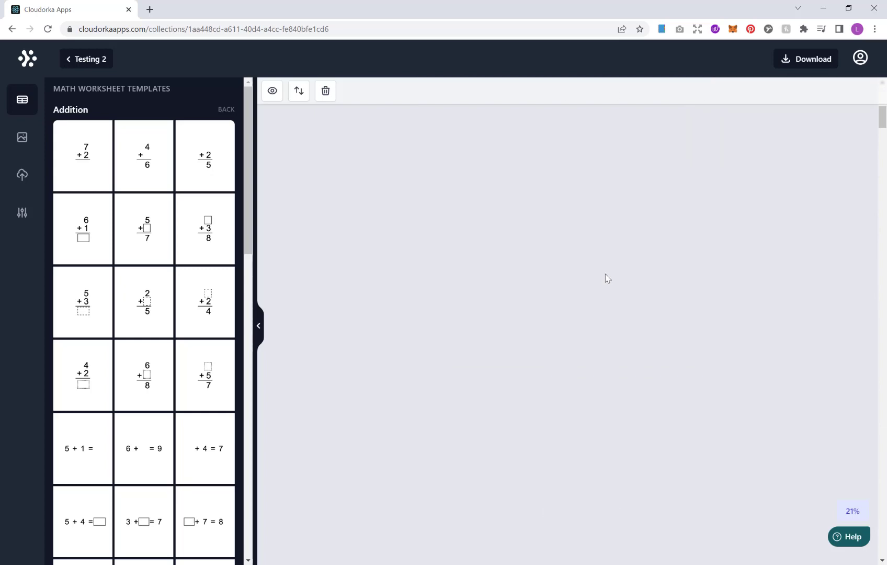
scroll(603, 278, "up", 5)
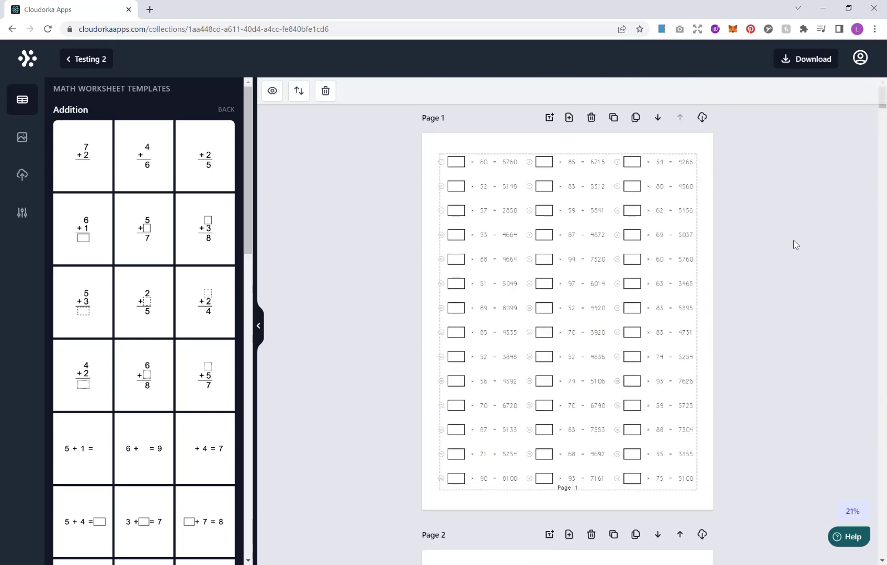
left_click(816, 61)
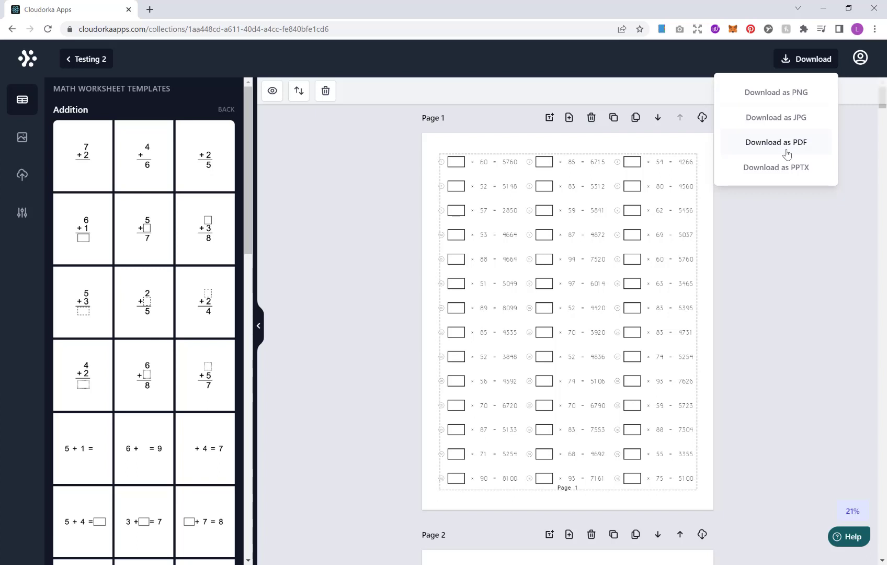
left_click(828, 312)
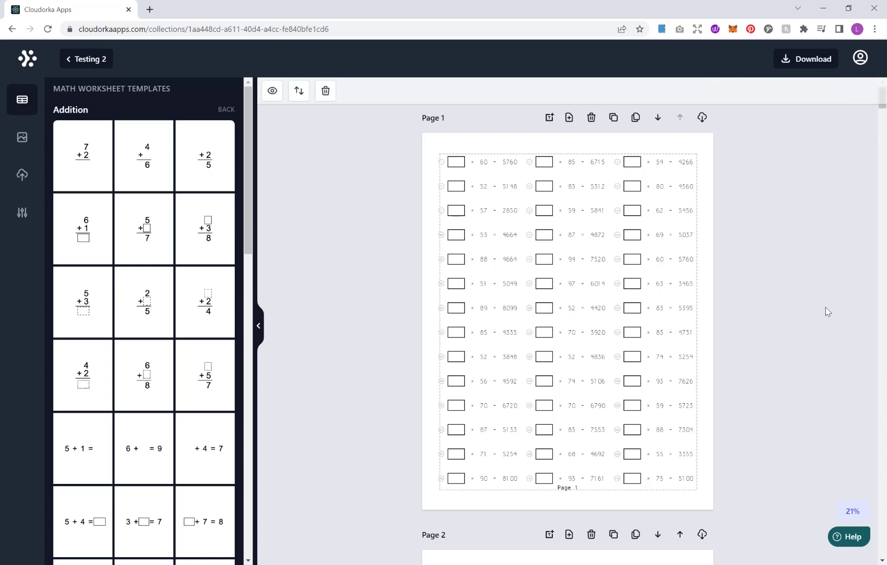